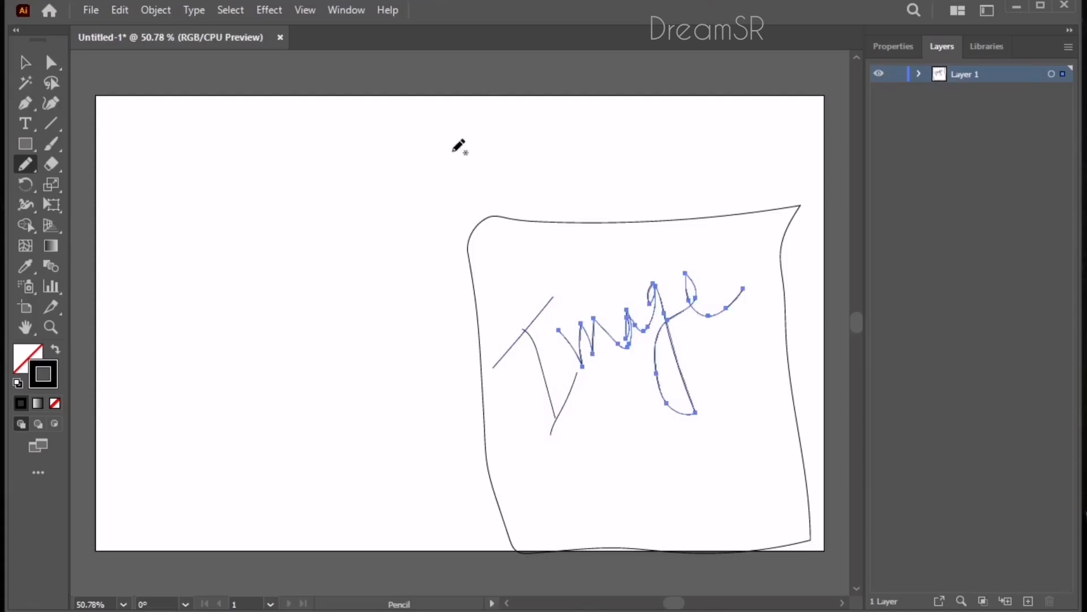
Sketch five navigation-item squiggles along the artboard's upper right and a small logo rectangle in its upper-left corner with the Pencil tool.
mouse_move(452, 152)
left_mouse_down()
mouse_move(500, 134)
mouse_move(520, 147)
left_mouse_up()
mouse_move(556, 142)
left_mouse_down()
mouse_move(587, 153)
mouse_move(609, 142)
mouse_move(811, 141)
left_mouse_up()
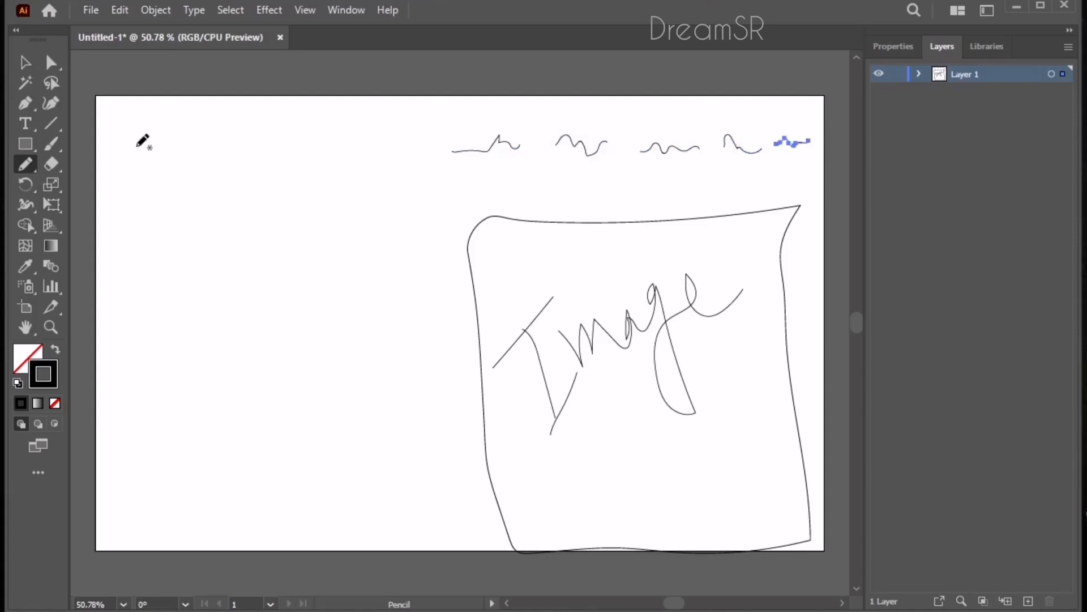
left_click_drag(124, 140, 194, 153)
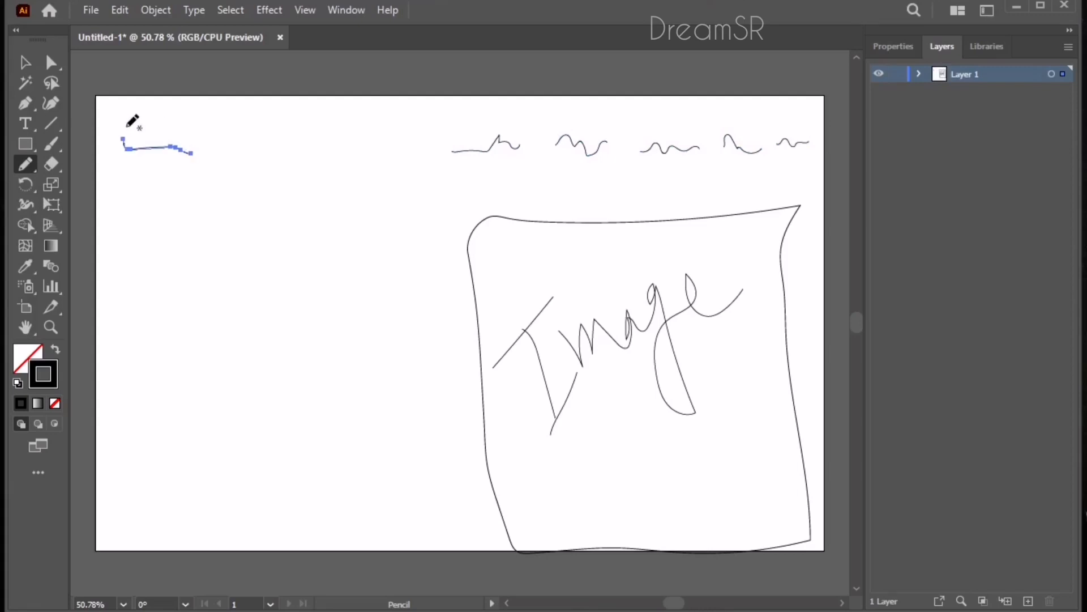
mouse_move(122, 140)
left_mouse_down()
mouse_move(140, 122)
mouse_move(194, 118)
mouse_move(194, 153)
left_mouse_up()
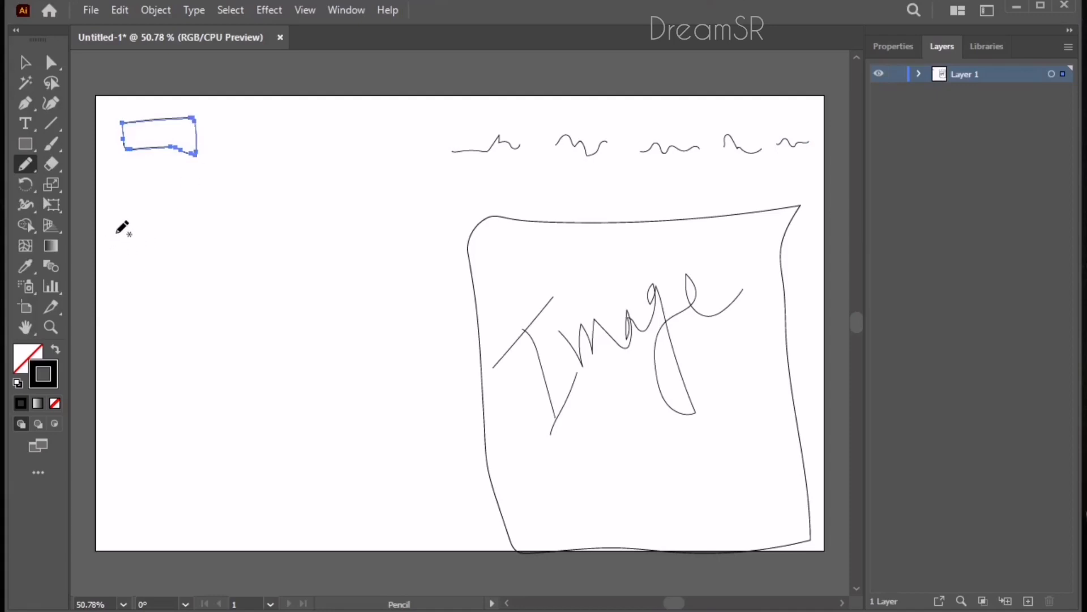
Handwrite the word "Heading" on the left half of the artboard and underline it with several strokes.
mouse_move(117, 233)
left_mouse_down()
mouse_move(124, 309)
mouse_move(142, 261)
mouse_move(154, 327)
mouse_move(195, 290)
left_mouse_up()
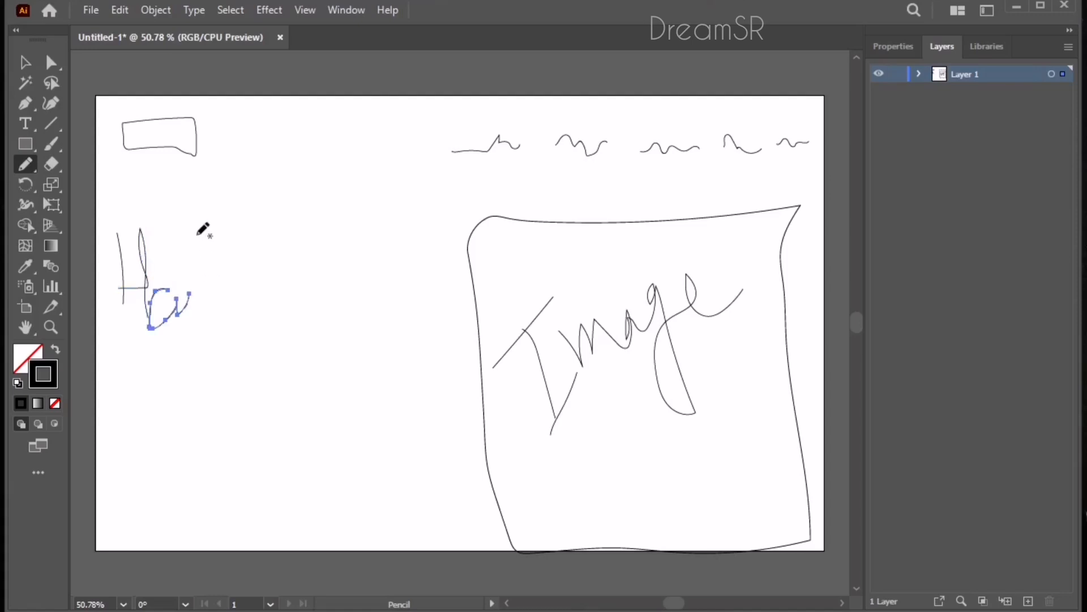
mouse_move(198, 222)
left_mouse_down()
mouse_move(211, 309)
mouse_move(267, 295)
left_mouse_up()
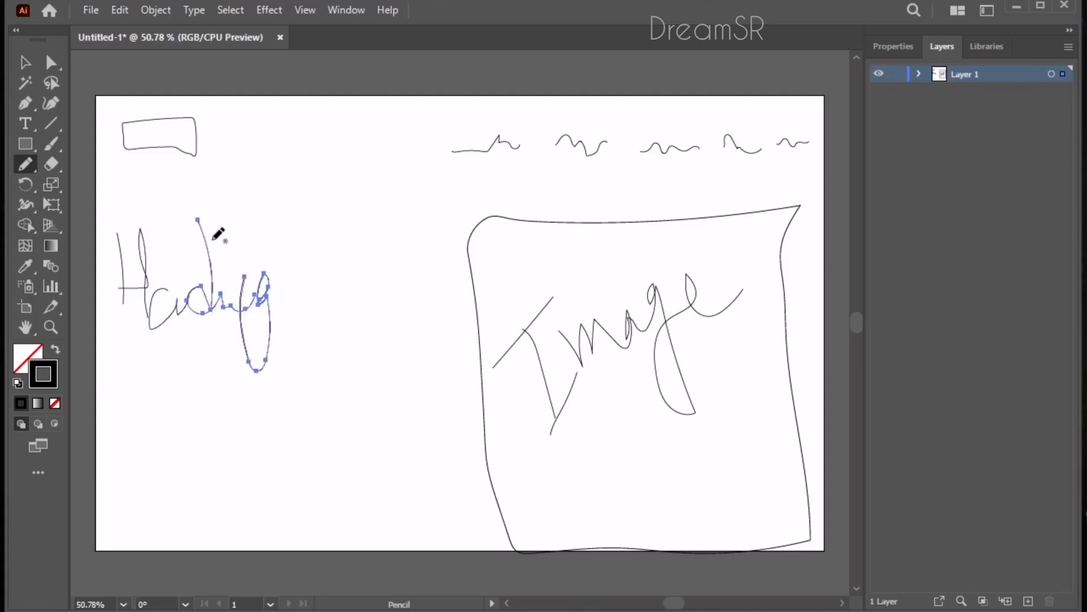
left_click(212, 241)
mouse_move(130, 351)
left_mouse_down()
mouse_move(264, 311)
mouse_move(257, 321)
left_mouse_up()
left_click_drag(179, 347, 300, 365)
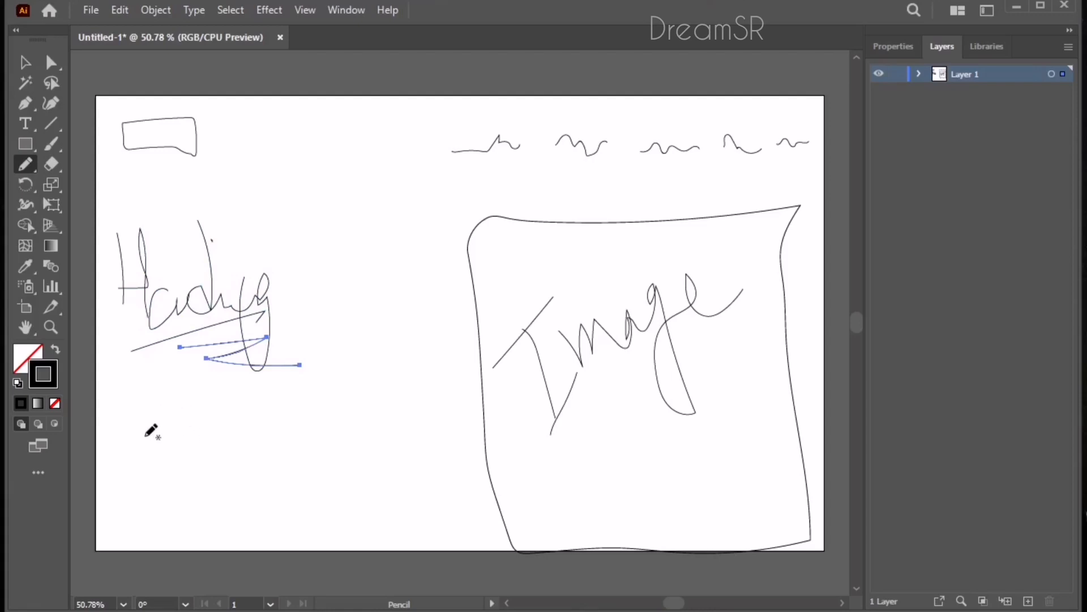
Sketch a button below the heading as a text squiggle enclosed in a small rectangular outline.
mouse_move(144, 444)
left_mouse_down()
mouse_move(173, 411)
mouse_move(212, 426)
mouse_move(243, 420)
left_mouse_up()
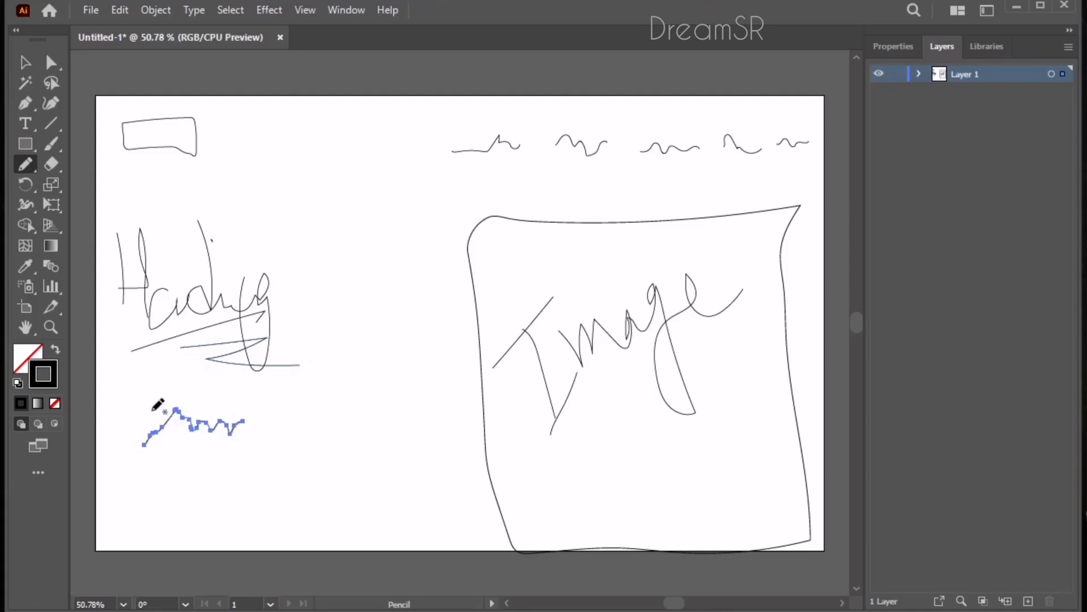
mouse_move(151, 410)
left_mouse_down()
mouse_move(149, 441)
mouse_move(209, 452)
mouse_move(246, 440)
mouse_move(233, 404)
mouse_move(150, 416)
left_mouse_up()
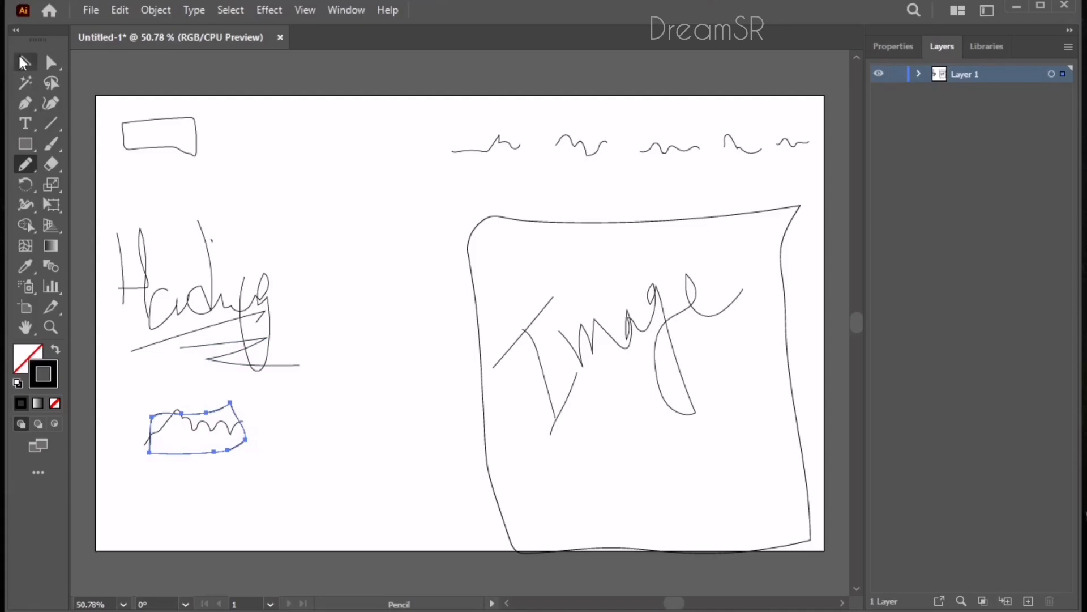
key("v")
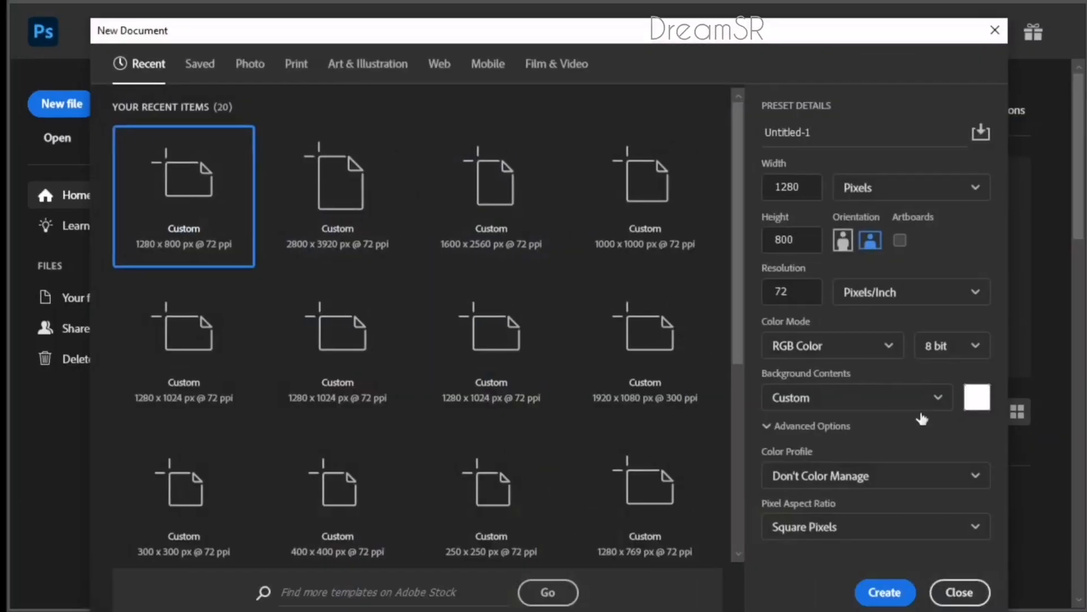
Switch to Photoshop, create a 1280 x 800 px RGB document at 72 ppi, and unlock its Background layer.
left_click(887, 591)
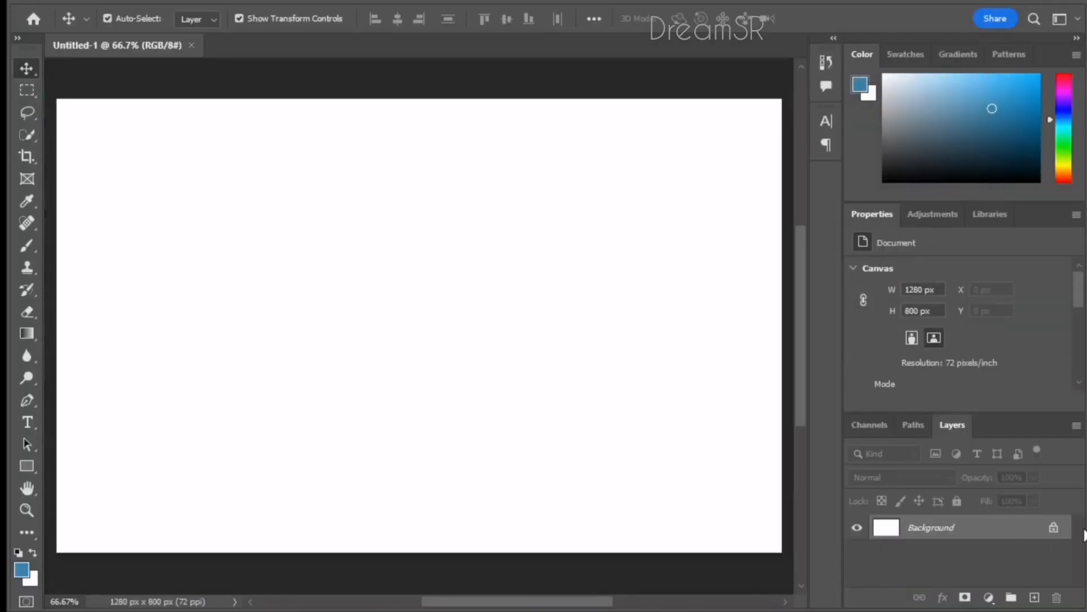
left_click(1052, 530)
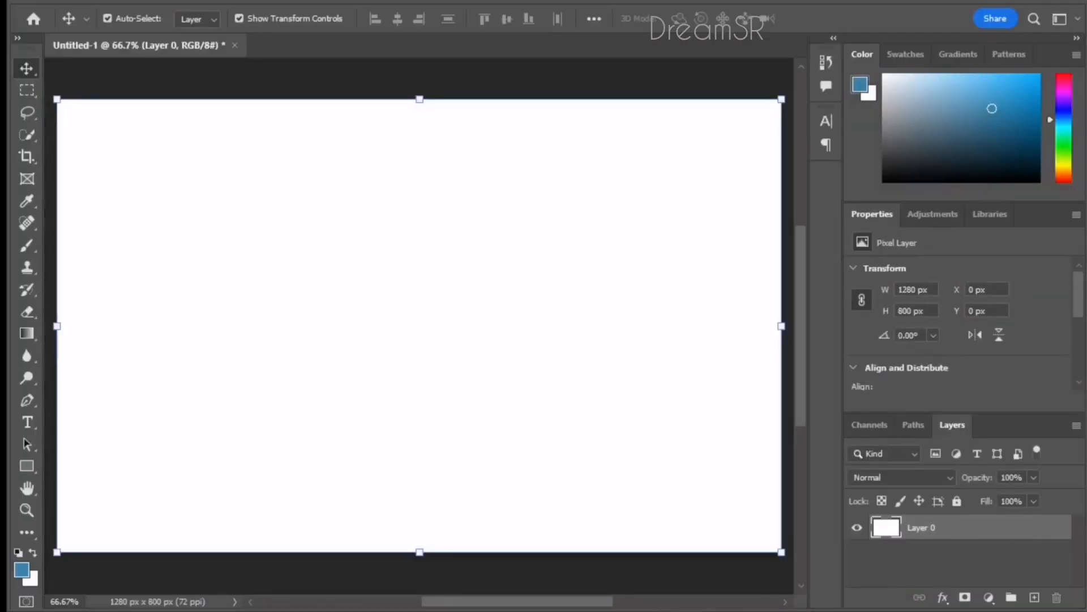
Open the 3d-rendering-biorobots-concept image from Downloads and unlock its Background layer.
left_click(30, 2)
left_click(64, 31)
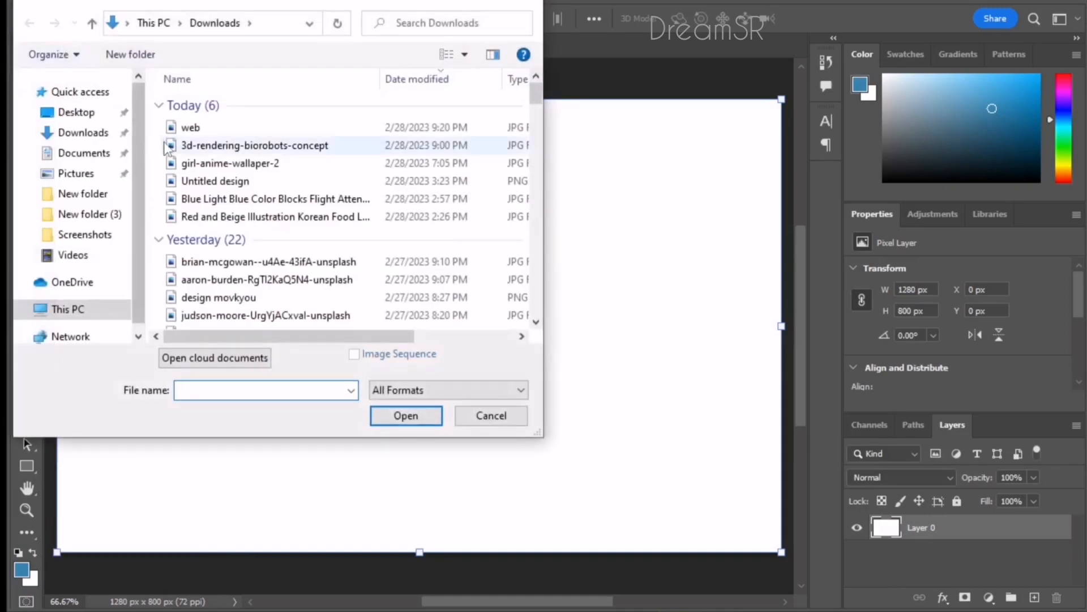
left_click(166, 148)
left_click(406, 415)
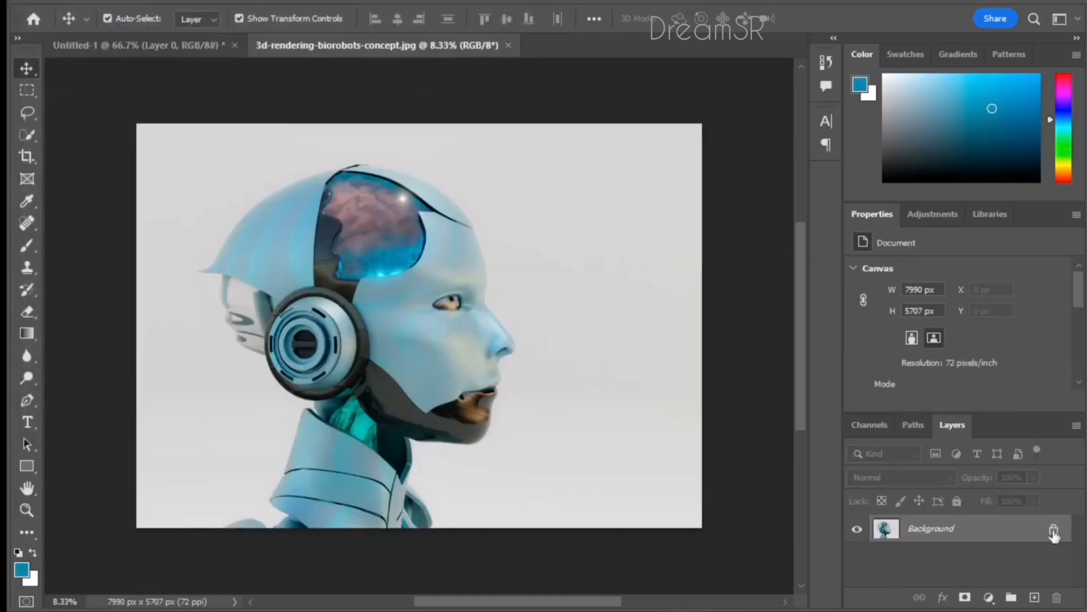
left_click(1054, 531)
Bring the robot image into the Untitled-1 document and scale it down to about 12.6% on the canvas's right side.
mouse_move(407, 302)
left_mouse_down()
mouse_move(146, 63)
mouse_move(145, 44)
mouse_move(420, 315)
left_mouse_up()
left_click_drag(574, 325, 114, 255)
left_click_drag(754, 227, 668, 311)
left_click_drag(752, 261, 134, 280)
left_click_drag(88, 372, 621, 357)
Flip the robot image horizontally, enlarge it to about 1072 x 766 px, and place it against the canvas's lower right.
right_click(558, 348)
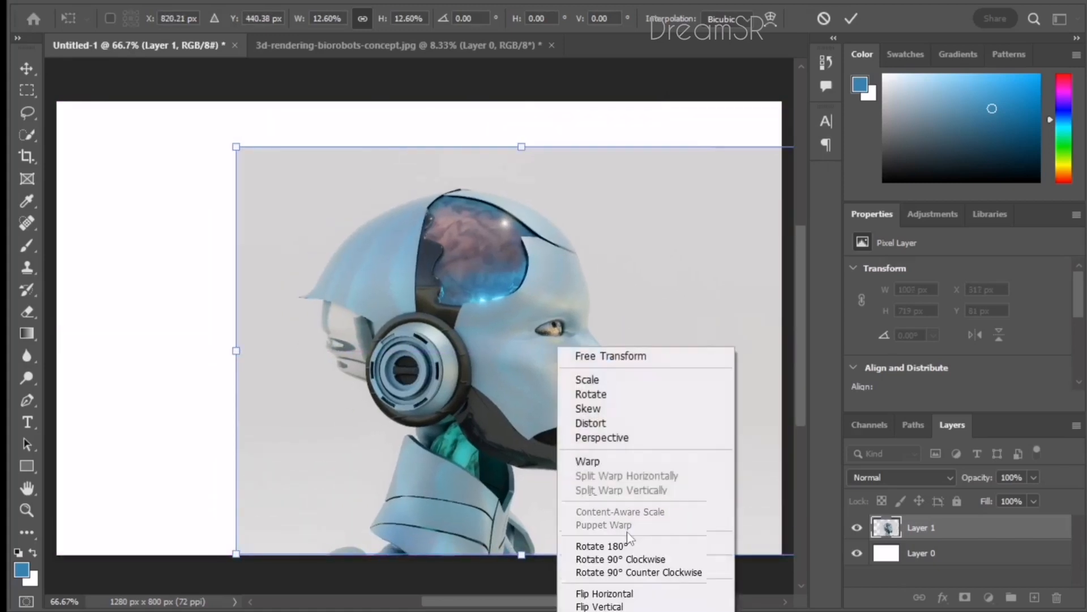
left_click(623, 593)
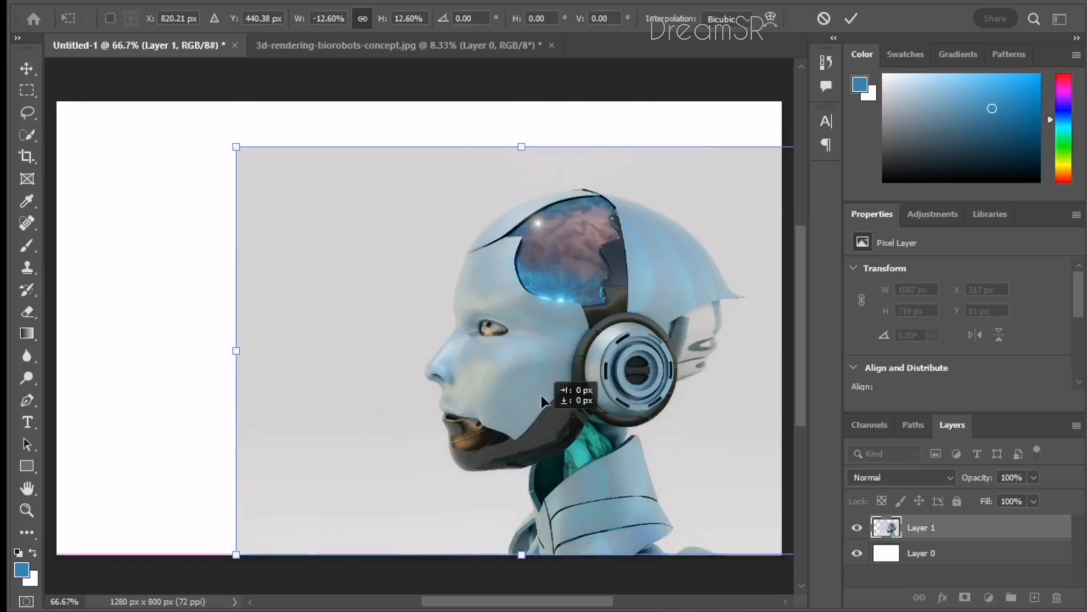
left_click_drag(542, 402, 575, 430)
left_click_drag(554, 147, 554, 132)
left_click_drag(578, 273, 569, 270)
left_click_drag(544, 133, 544, 121)
left_click_drag(631, 314, 823, 175)
key("Return")
Add a Color Overlay to Layer 0 using the light gray sampled from the robot image's background.
double_click(1010, 552)
left_click(454, 395)
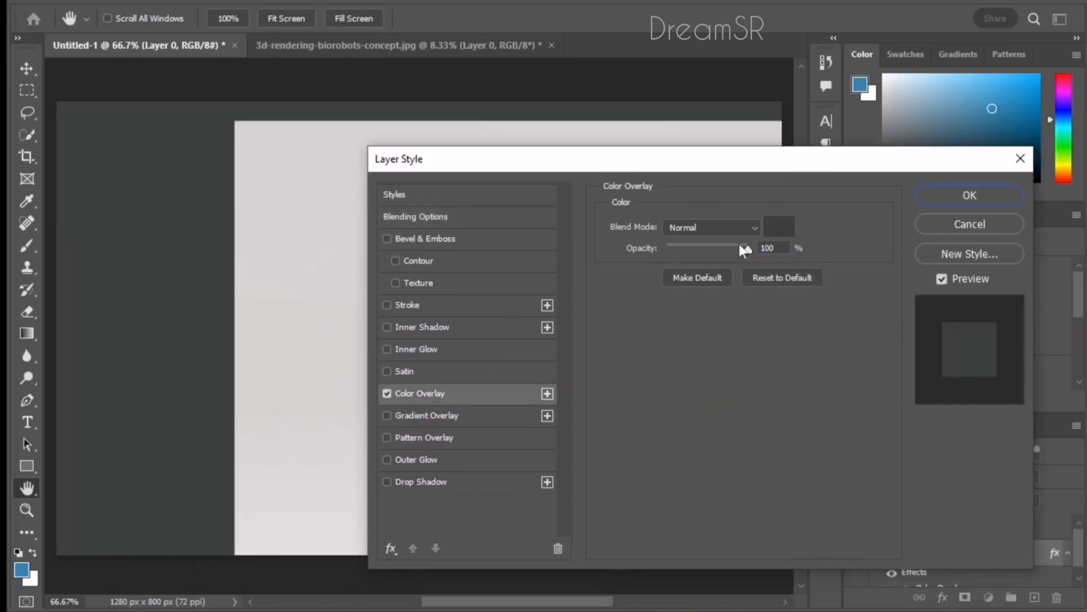
left_click(780, 227)
left_click(308, 258)
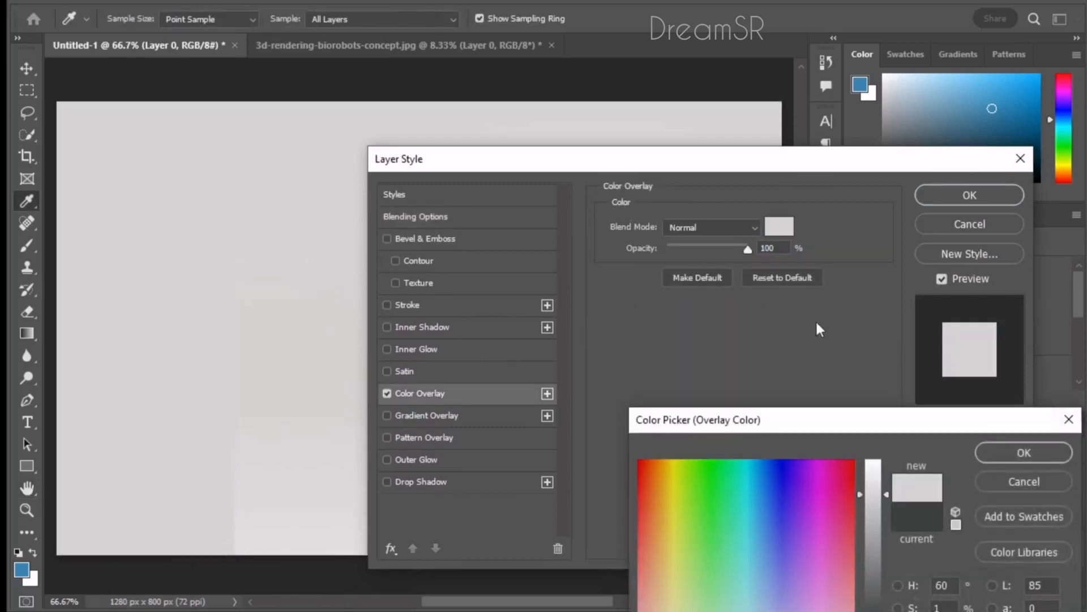
left_click(1013, 453)
left_click(970, 195)
key("v")
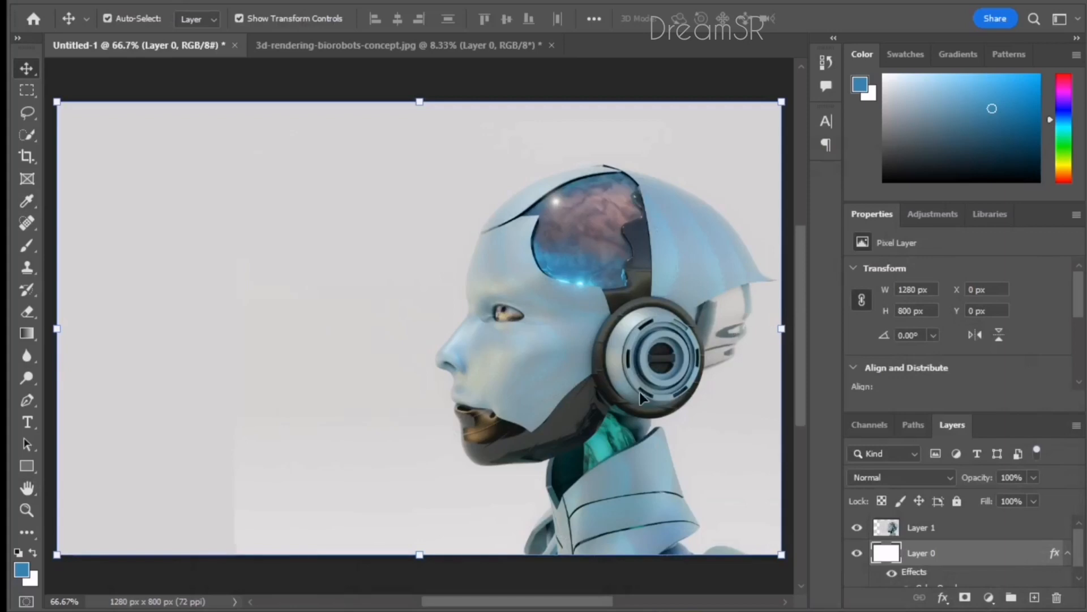
Blend the robot image's visible left edge into the canvas background with the Clone Stamp tool.
left_click(477, 472)
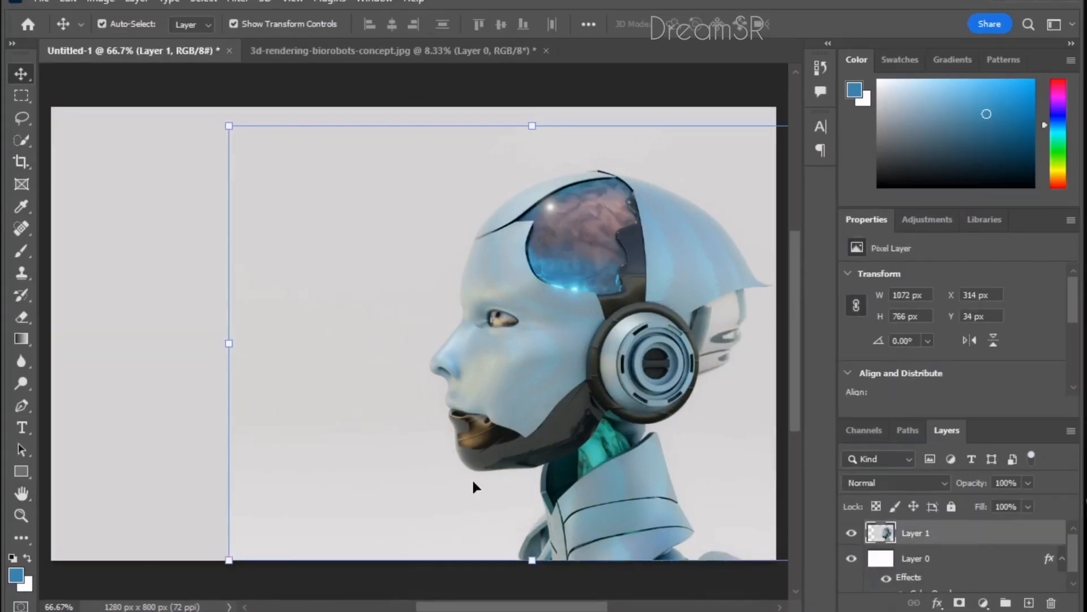
left_click(166, 490)
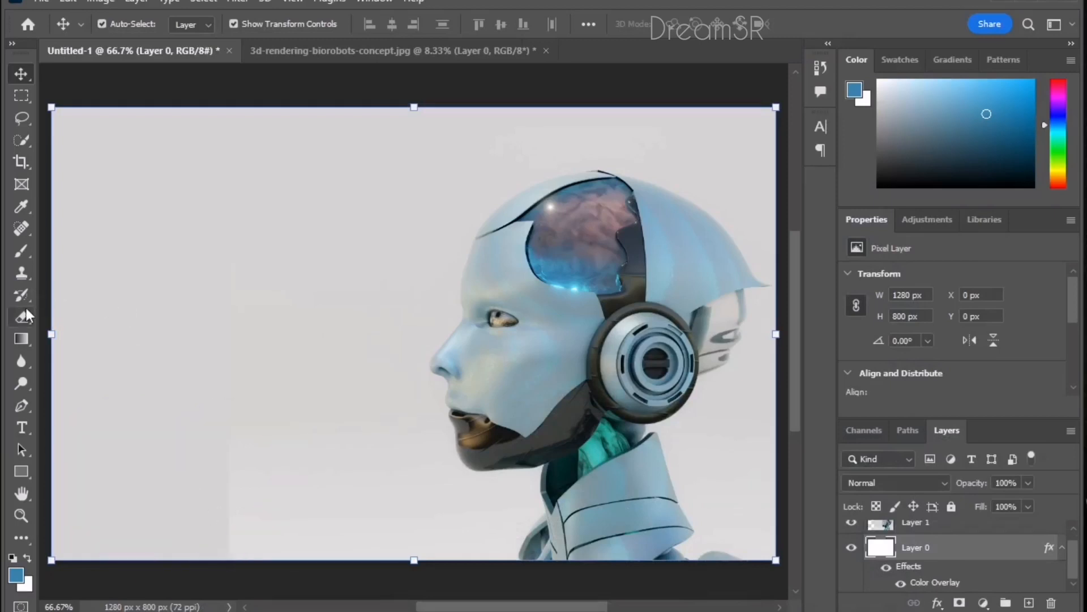
left_click(25, 268)
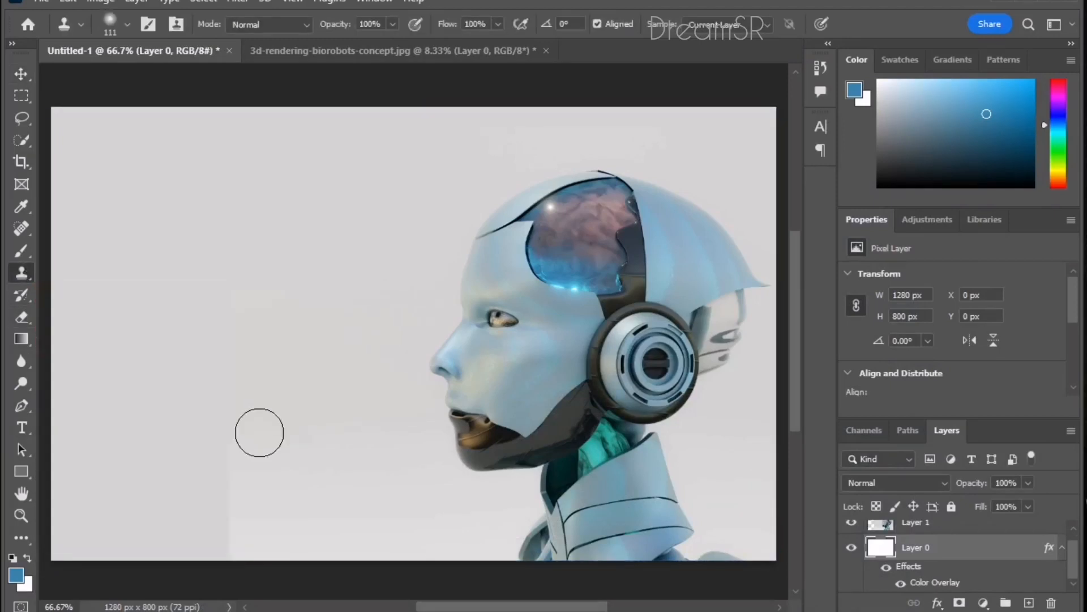
key("alt+bracketright")
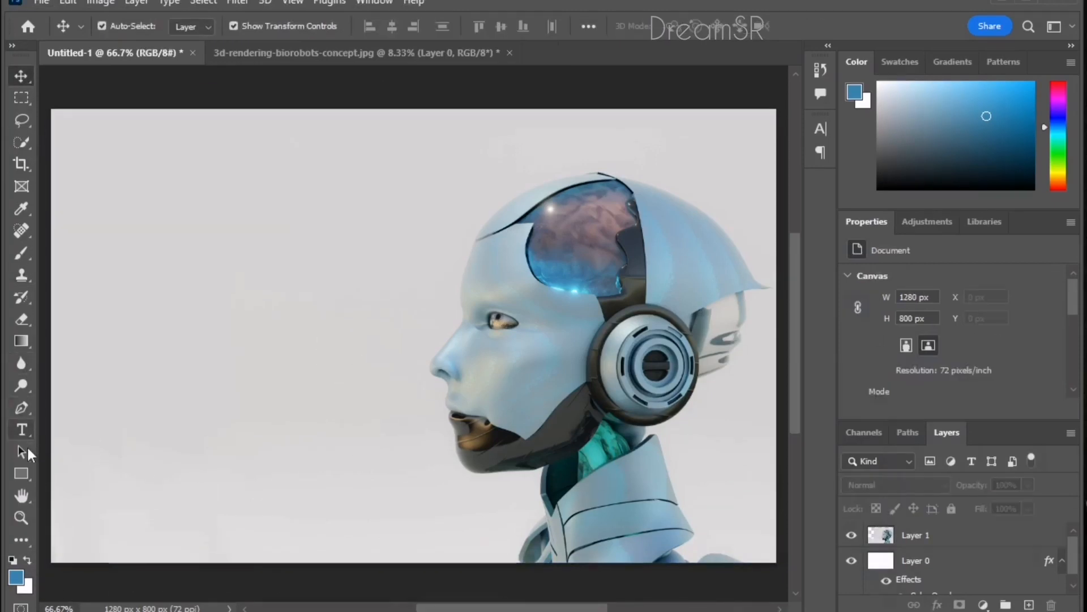
Draw a black rounded rectangle about 54 px high with 21 px corners and place it in the canvas's upper-right corner.
left_click_drag(26, 471, 49, 483)
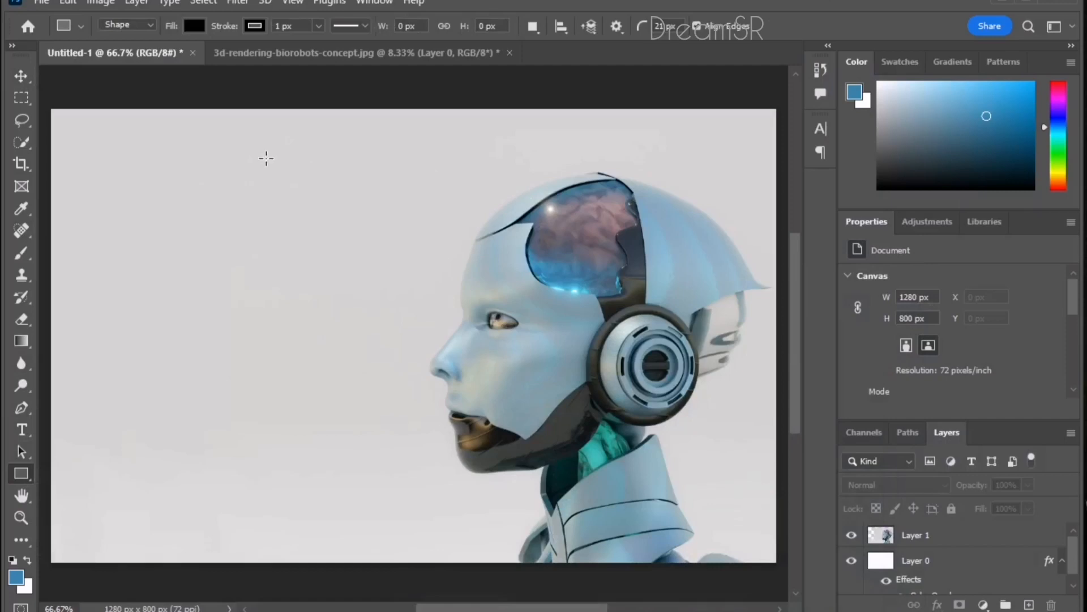
left_click_drag(266, 159, 716, 158)
scroll(980, 348, "down", 3)
key("v")
left_click(640, 102)
left_click(708, 143)
scroll(932, 291, "down", 2)
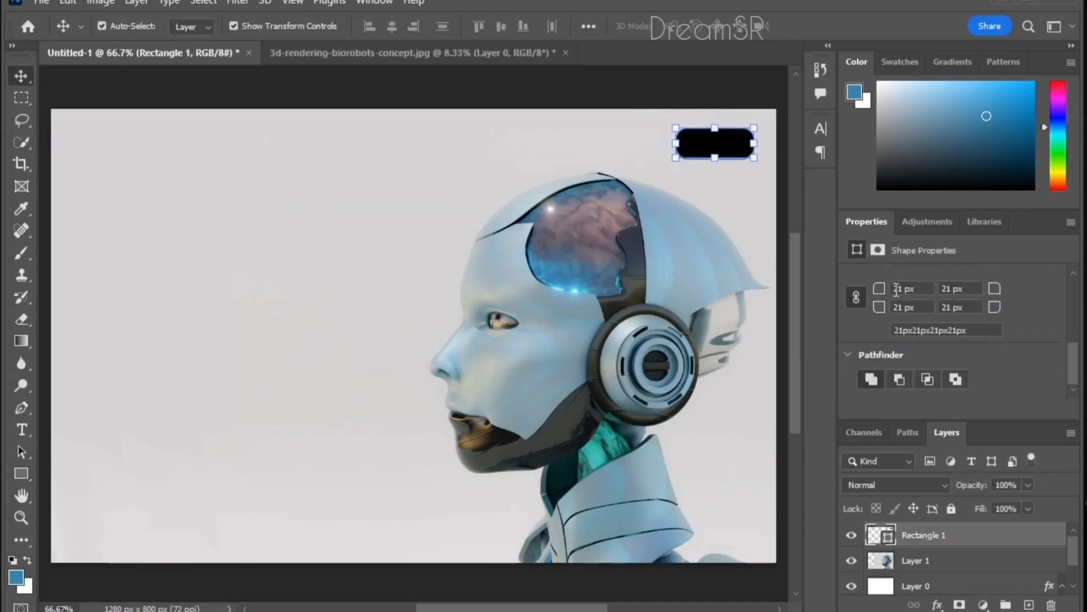
left_click(624, 151)
Add the white text "Get Started" in 25 pt Myriad Pro and center it on the black button.
key("t")
left_click(688, 142)
type("Get Started")
key("ctrl+Return")
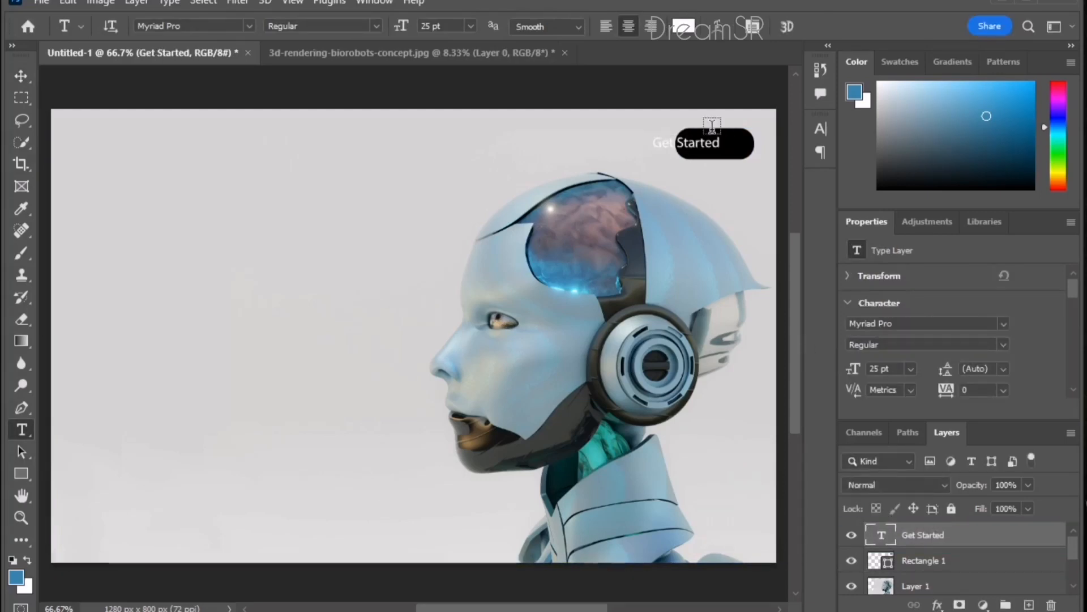
key("v")
left_click_drag(712, 151, 732, 152)
left_click(623, 182)
left_click(21, 430)
key("v")
Apply a Gradient Overlay to the button's Rectangle 1 layer.
double_click(1034, 557)
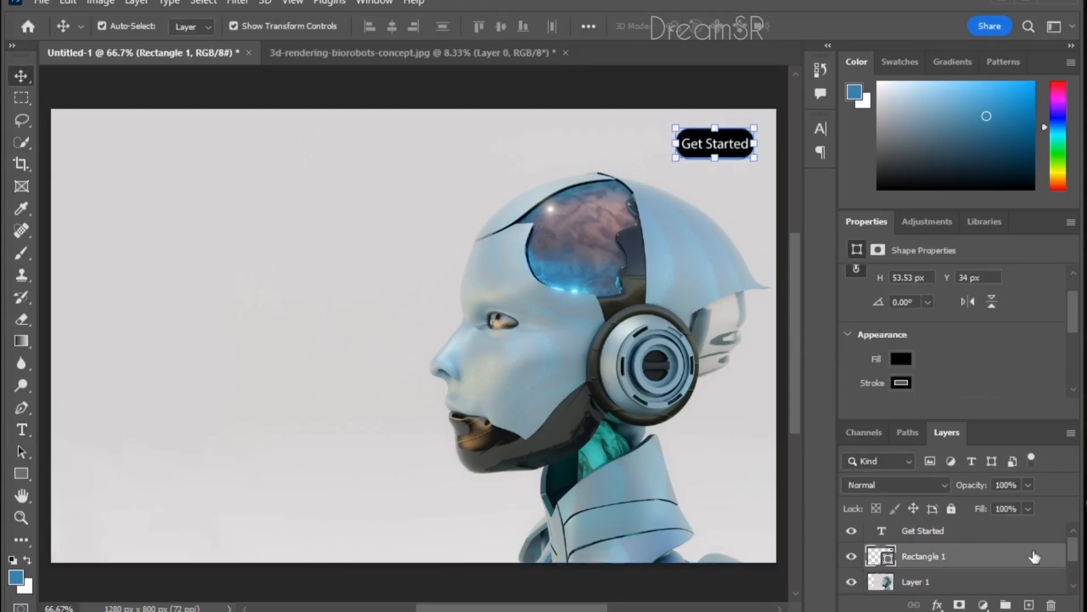
left_click(420, 423)
left_click(963, 203)
Add the text "Info" in 25 pt Myriad Pro and color it with a dark gray sampled from the robot image.
key("t")
left_click(247, 192)
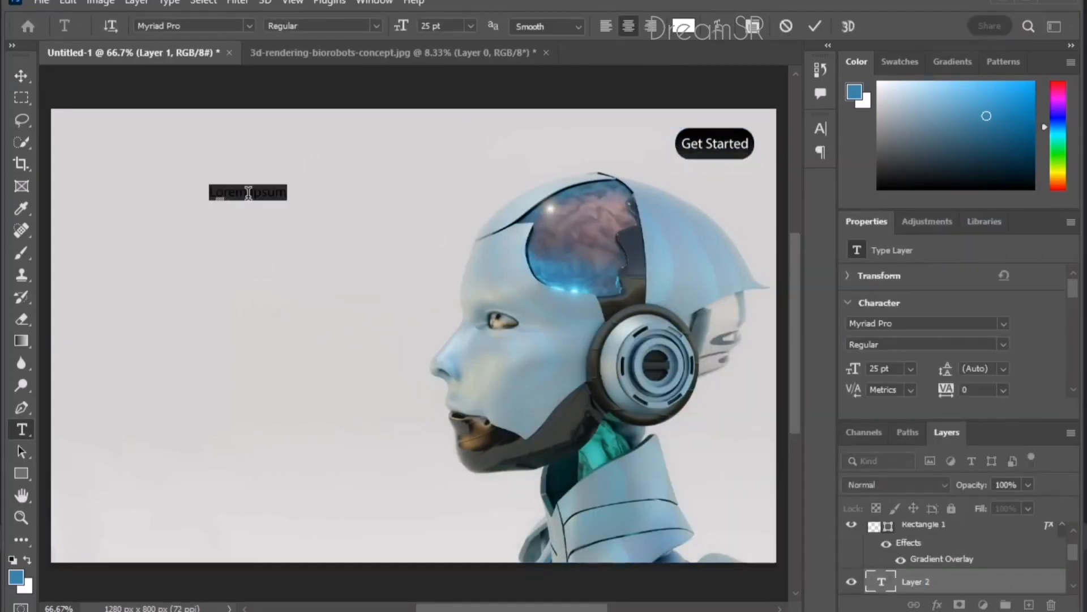
type("Info")
left_click_drag(265, 192, 209, 194)
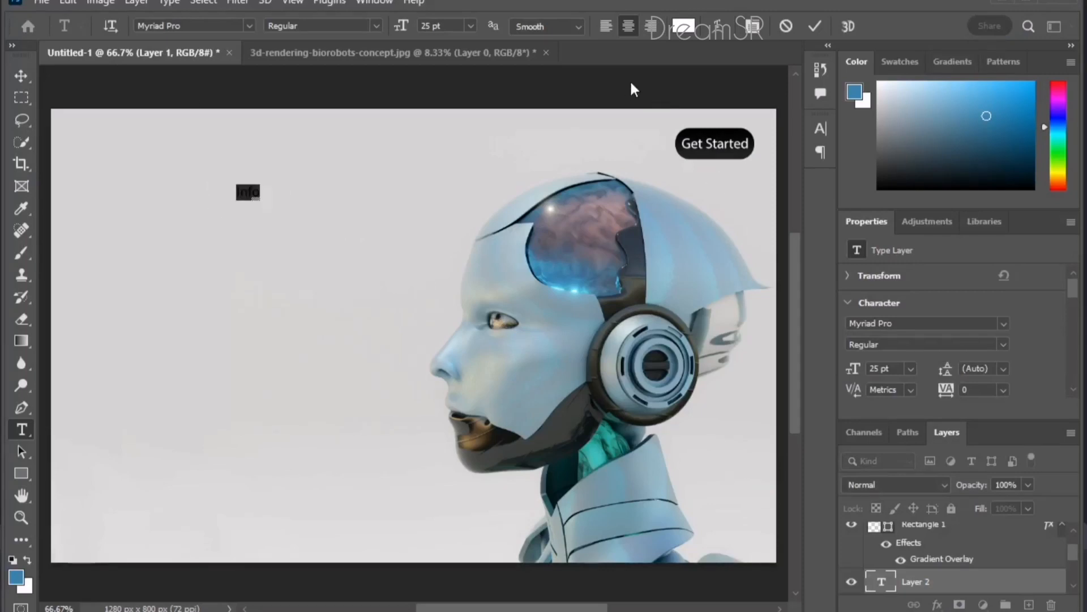
left_click(683, 26)
left_click(635, 282)
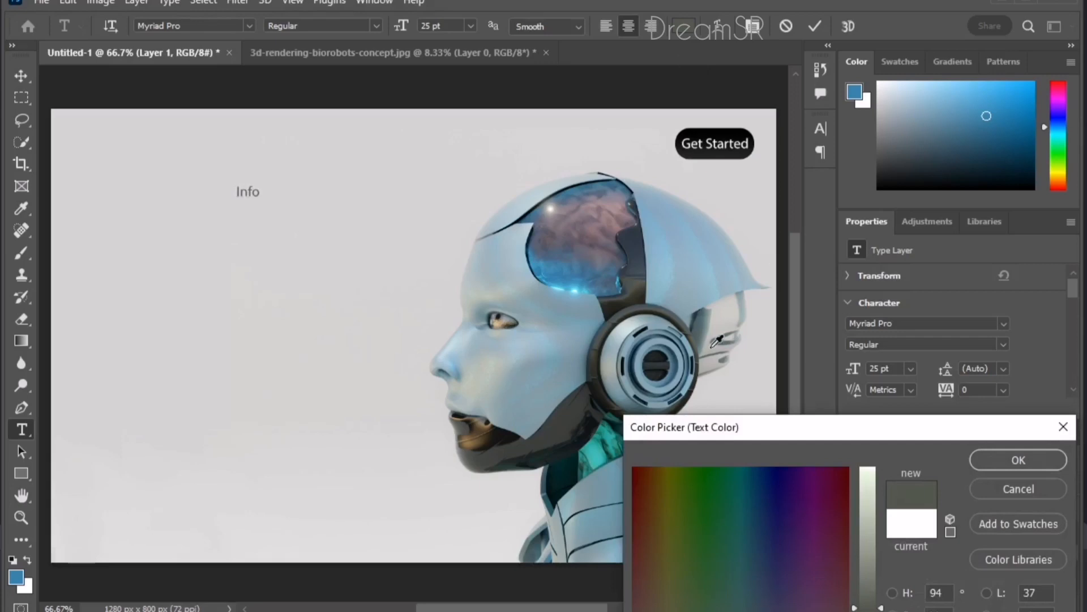
left_click(1011, 460)
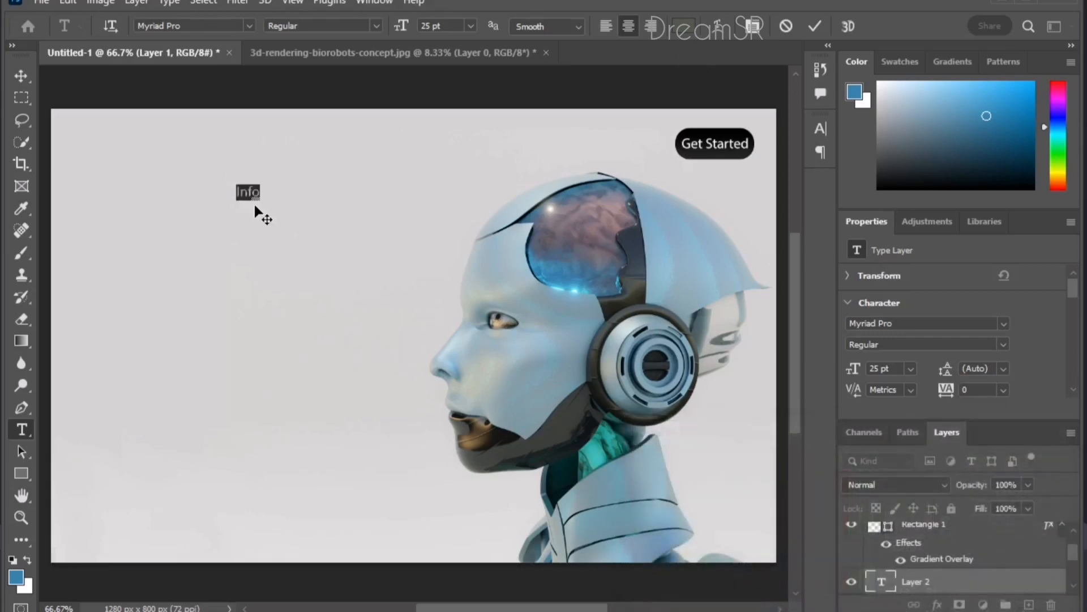
Move the "Info" text beside the Get Started button, aligned with its label.
left_click(21, 76)
left_click_drag(250, 186, 633, 152)
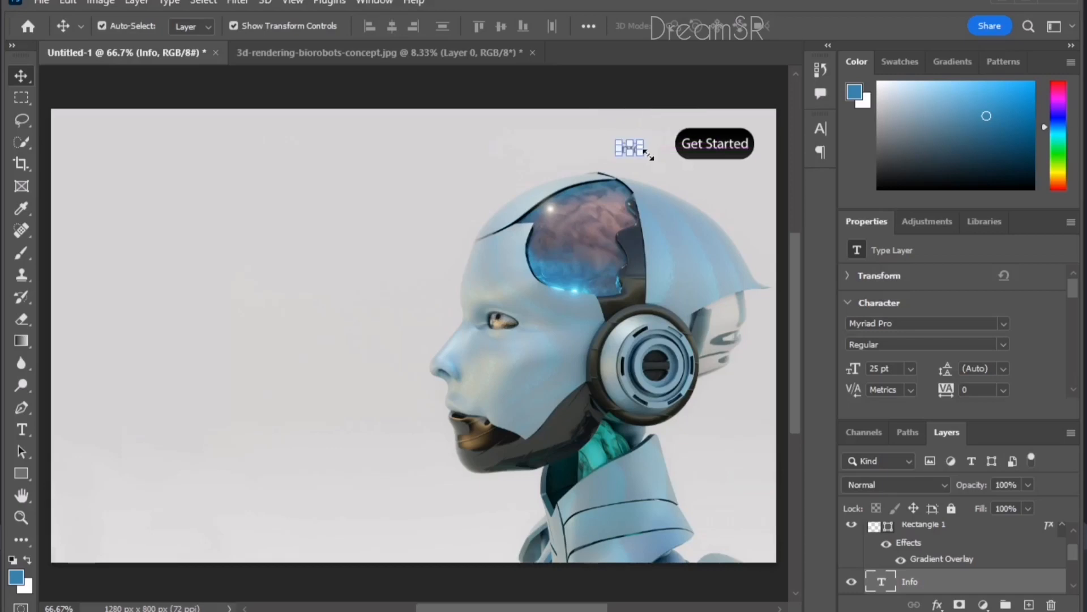
double_click(632, 150)
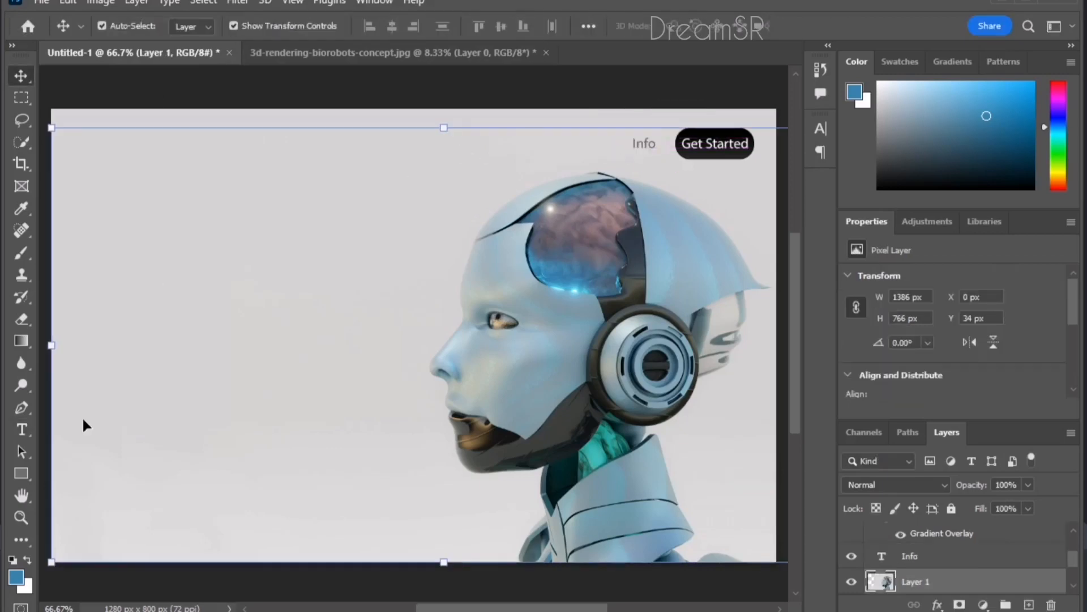
Add the text "Work" and place it to the left of "Info" in the navigation row.
key("t")
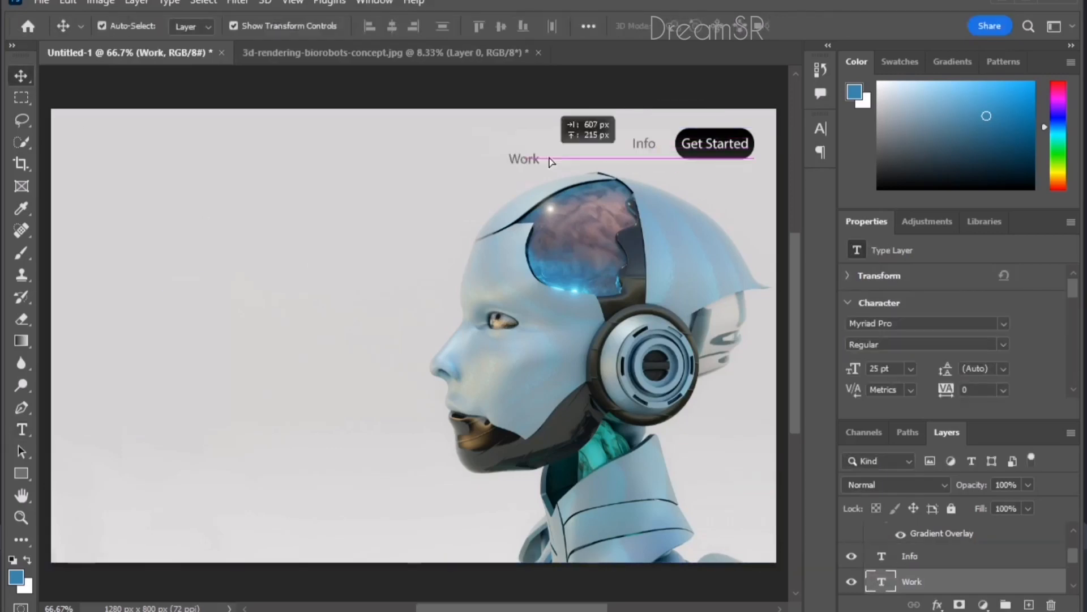
left_click_drag(550, 162, 623, 146)
Add the text "About Us" and place it to the left of "Work" in the navigation row.
key("t")
left_click(171, 323)
type("About Us")
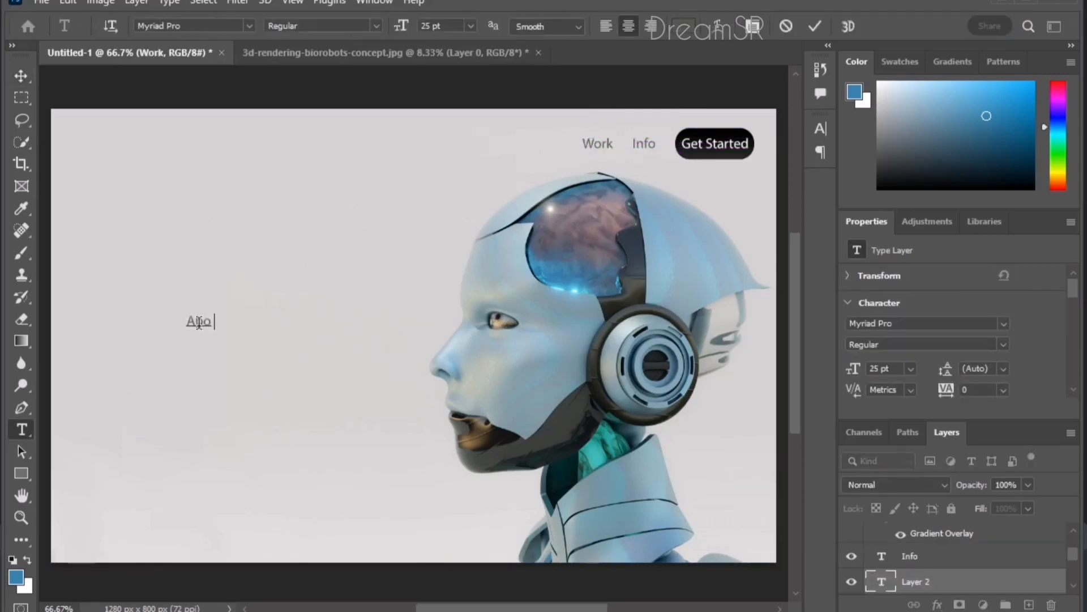
key("ctrl+a")
key("ctrl+Return")
key("v")
left_click_drag(215, 321, 551, 143)
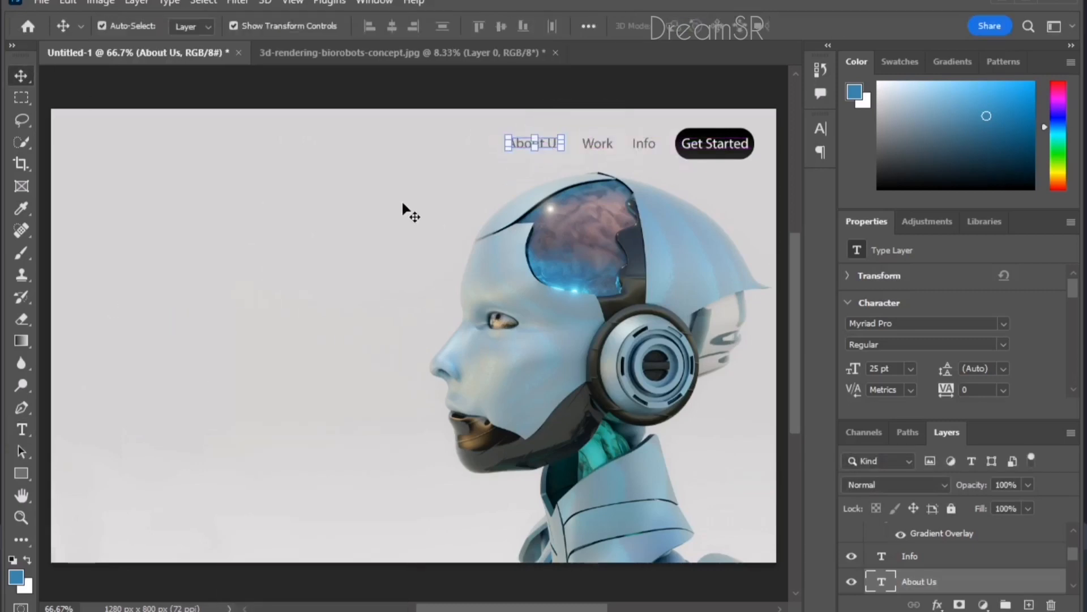
Add the text "Home" and place it to the left of "About Us" in the navigation row.
key("t")
left_click(185, 298)
type("Home")
key("ctrl+Return")
key("v")
left_click_drag(194, 296, 478, 140)
left_click(284, 240)
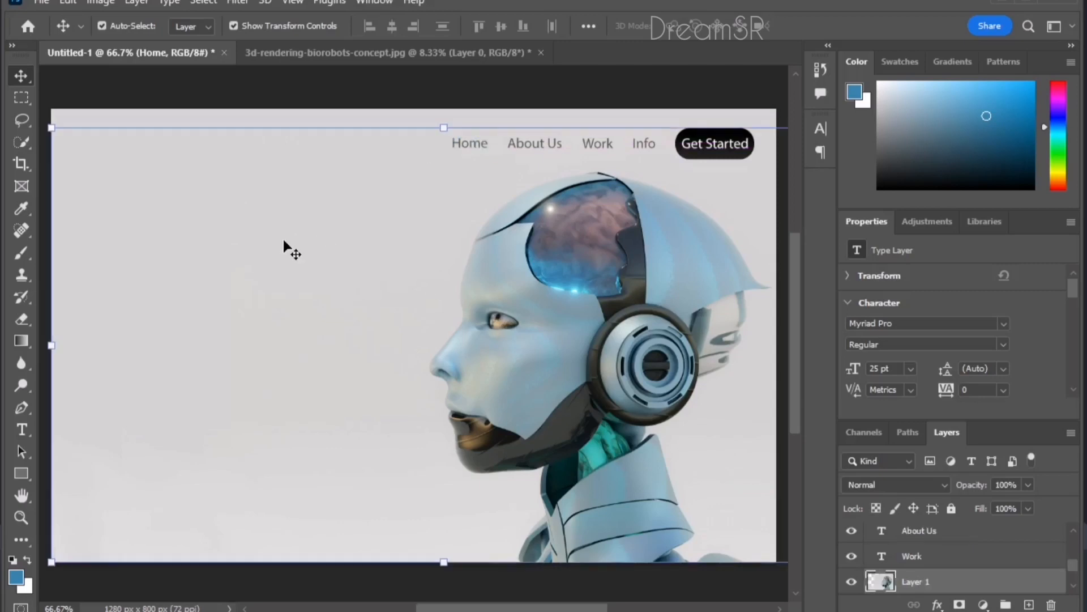
left_click(228, 281)
Add the text "AI" in 25 pt Myriad Pro and move it just below the navigation links.
left_click(22, 421)
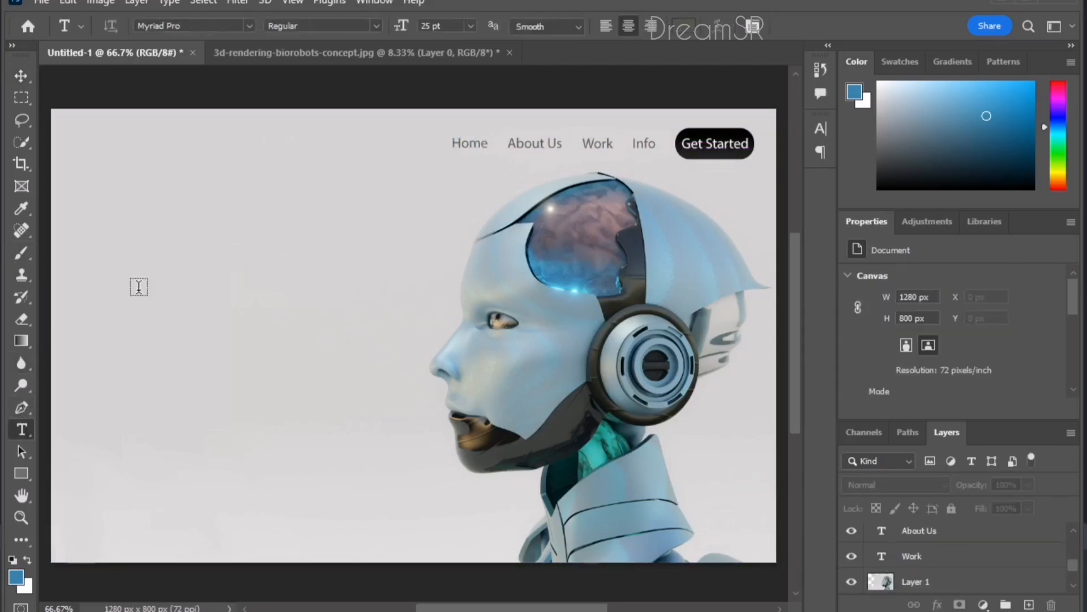
left_click(114, 215)
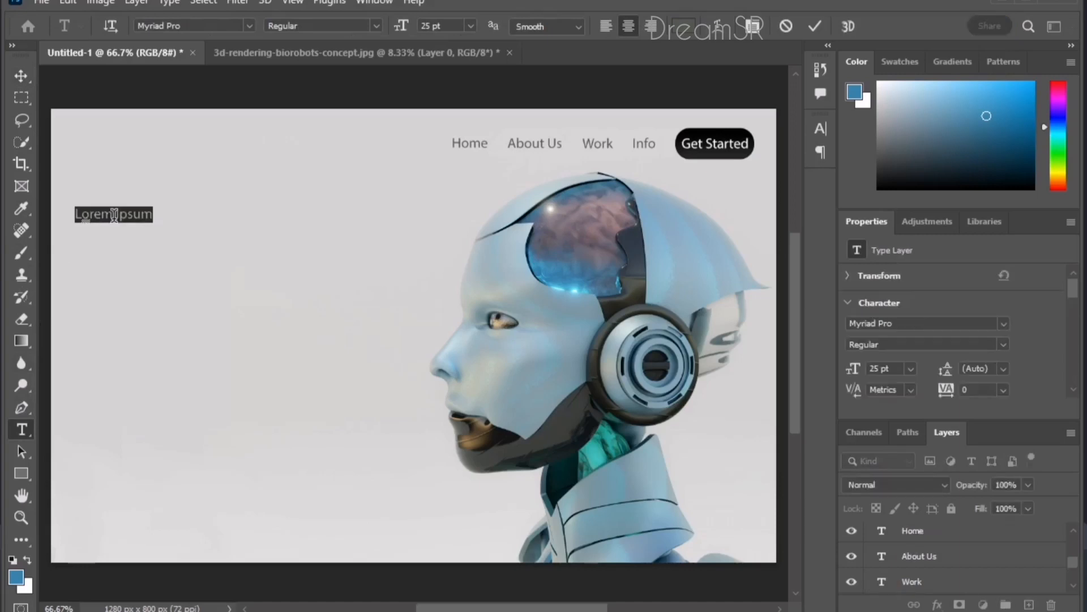
key("BackSpace")
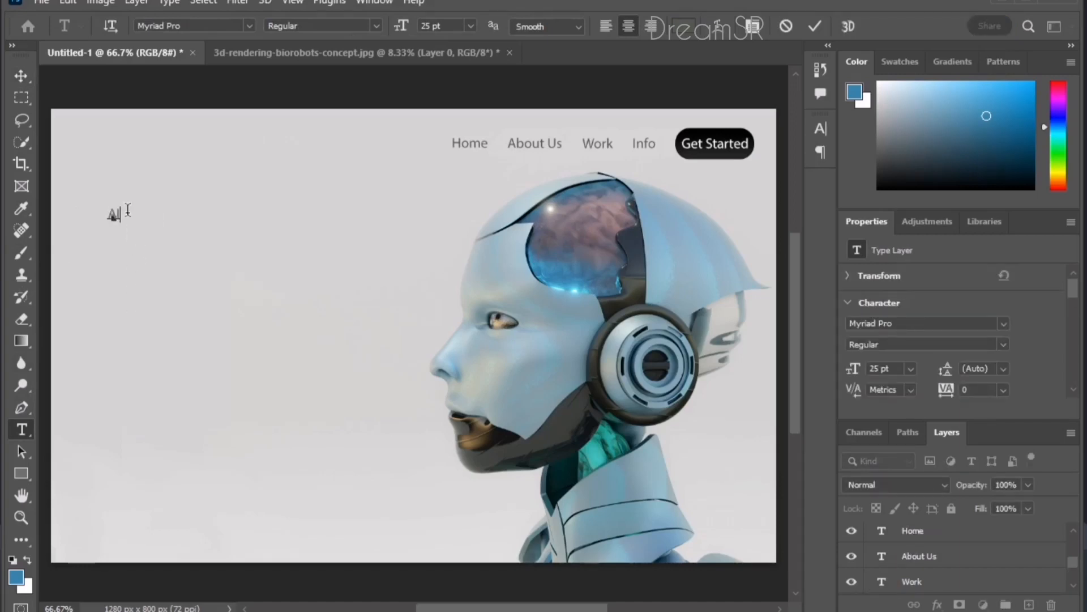
left_click_drag(128, 210, 73, 209)
left_click_drag(123, 250, 520, 198)
Try to set the size of the "AI" text to 50 pt.
left_click_drag(433, 26, 406, 27)
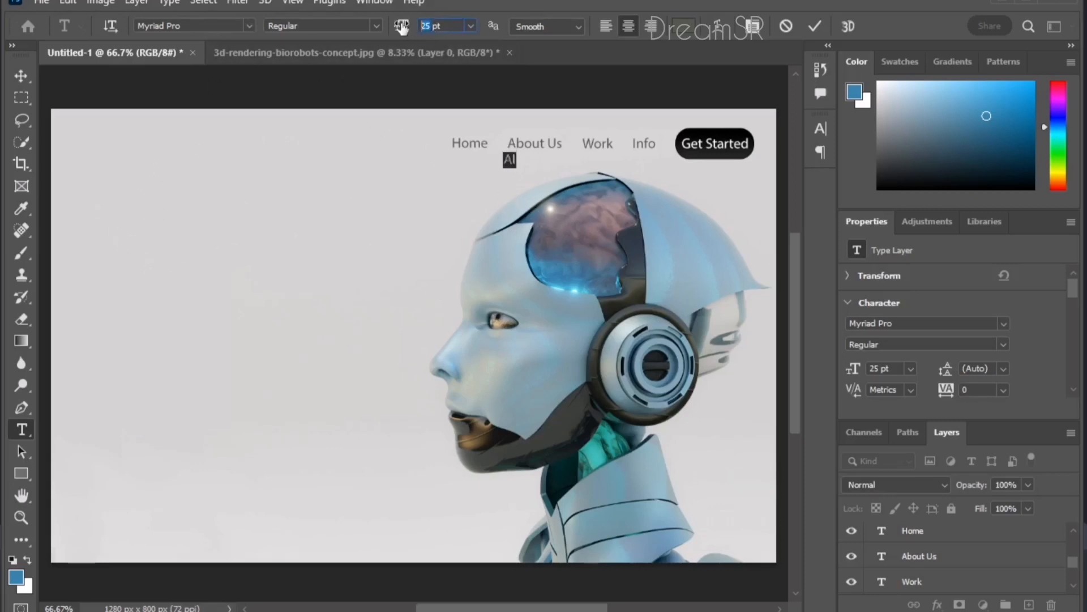
key("Return")
type("50")
key("ctrl+Return")
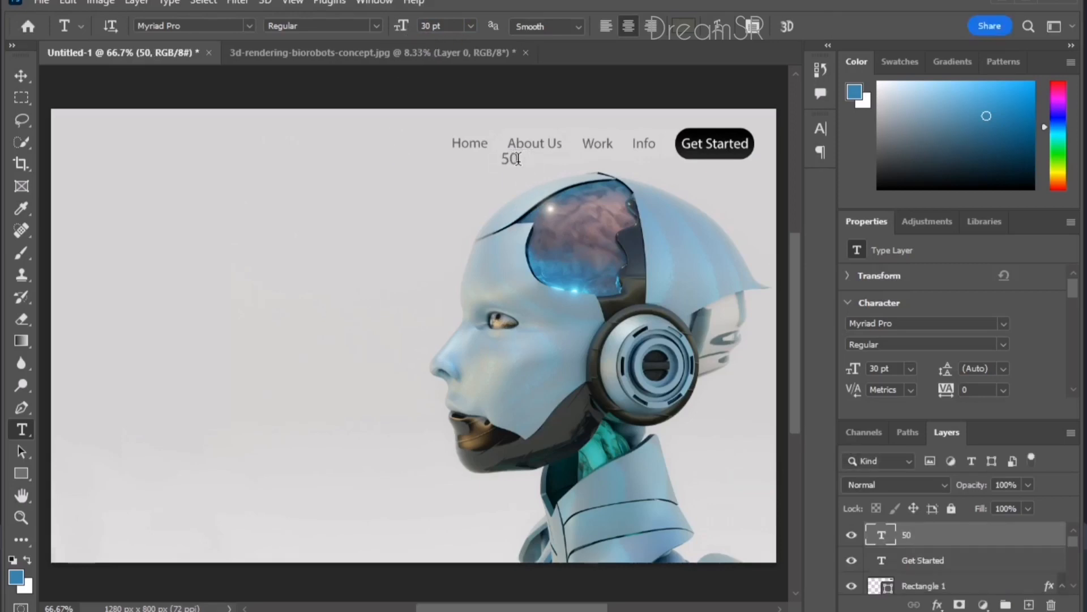
Replace the "50" text with "AI" and set its size to 50 pt.
left_click_drag(517, 158, 481, 158)
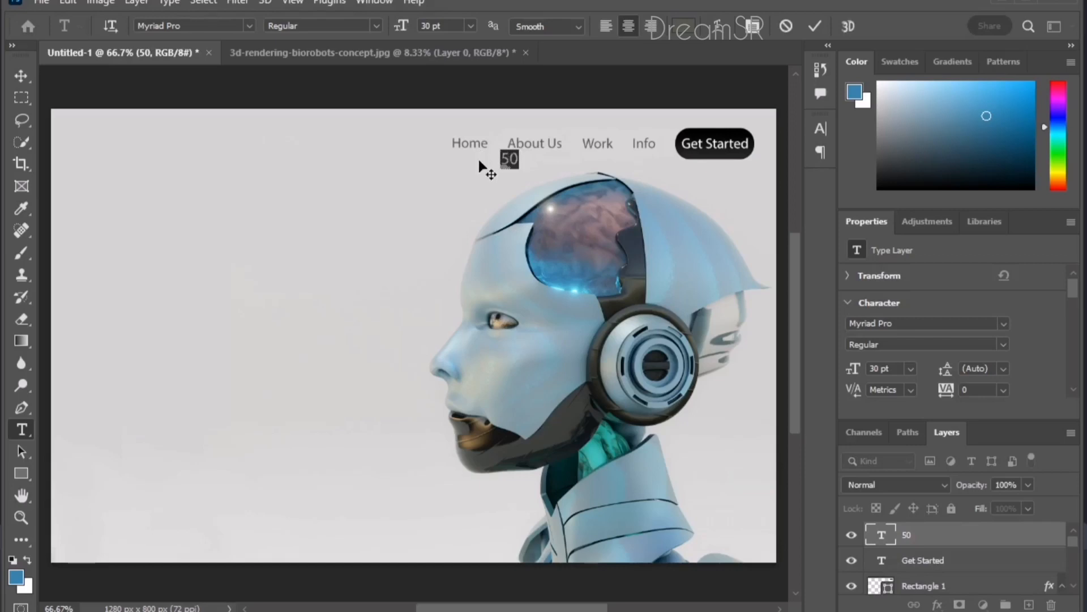
type("AI")
left_click_drag(516, 160, 477, 160)
type("50")
key("Return")
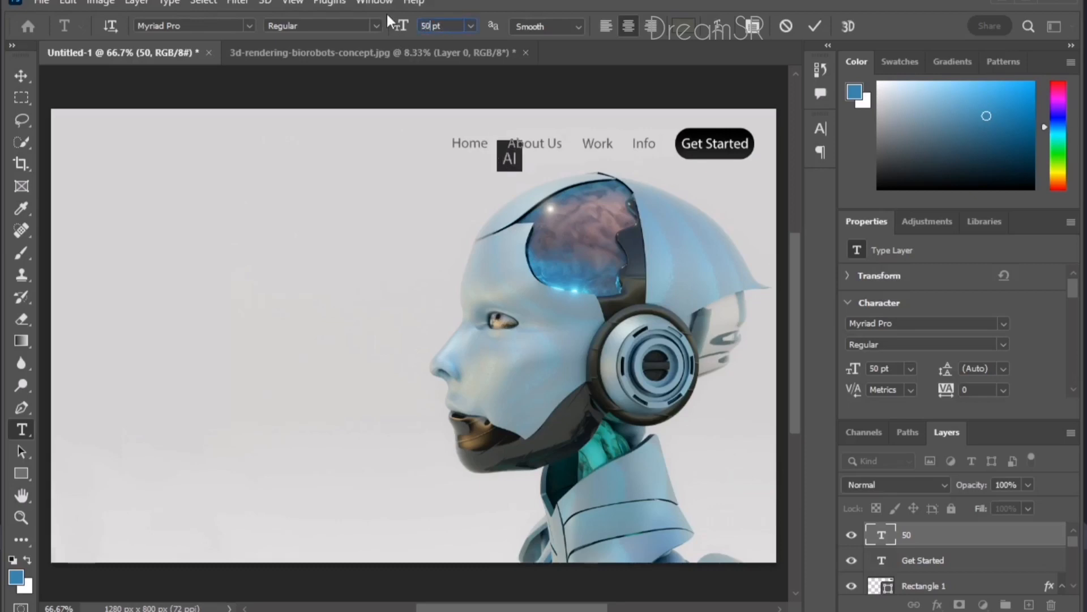
Nudge the "AI" text further below the navigation links and change its font to Matura MT Script Capitals.
left_click(21, 76)
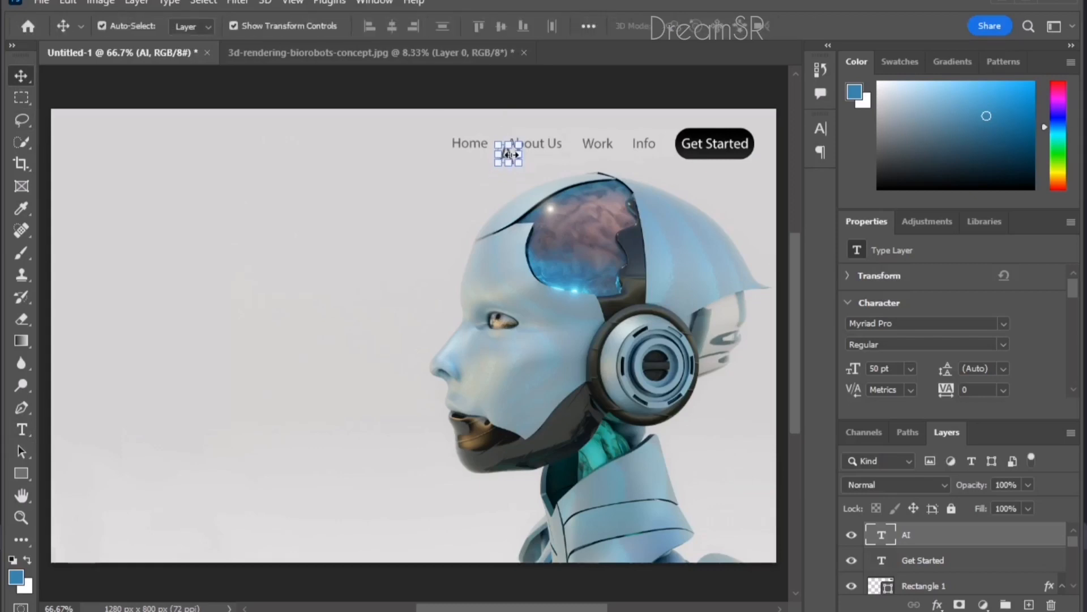
left_click_drag(508, 151, 506, 173)
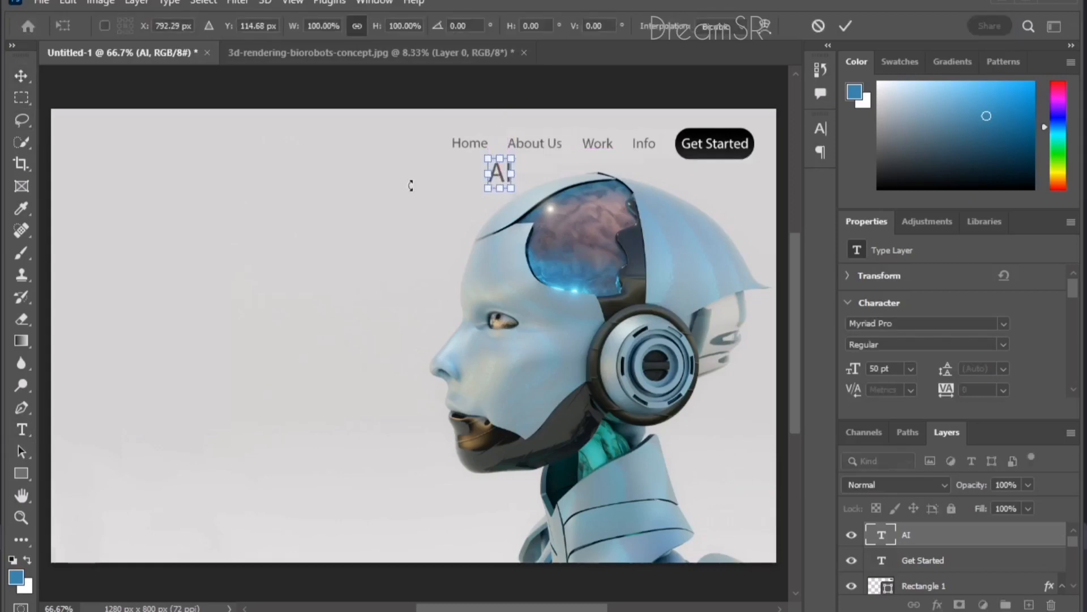
left_click(22, 431)
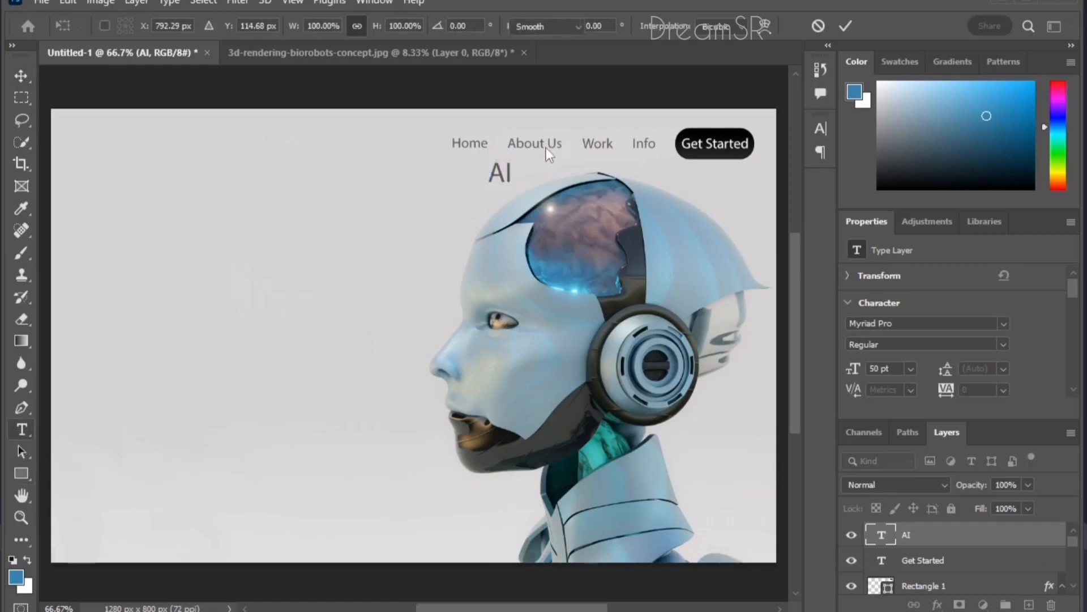
left_click(515, 173)
left_click_drag(514, 173, 441, 167)
left_click(249, 25)
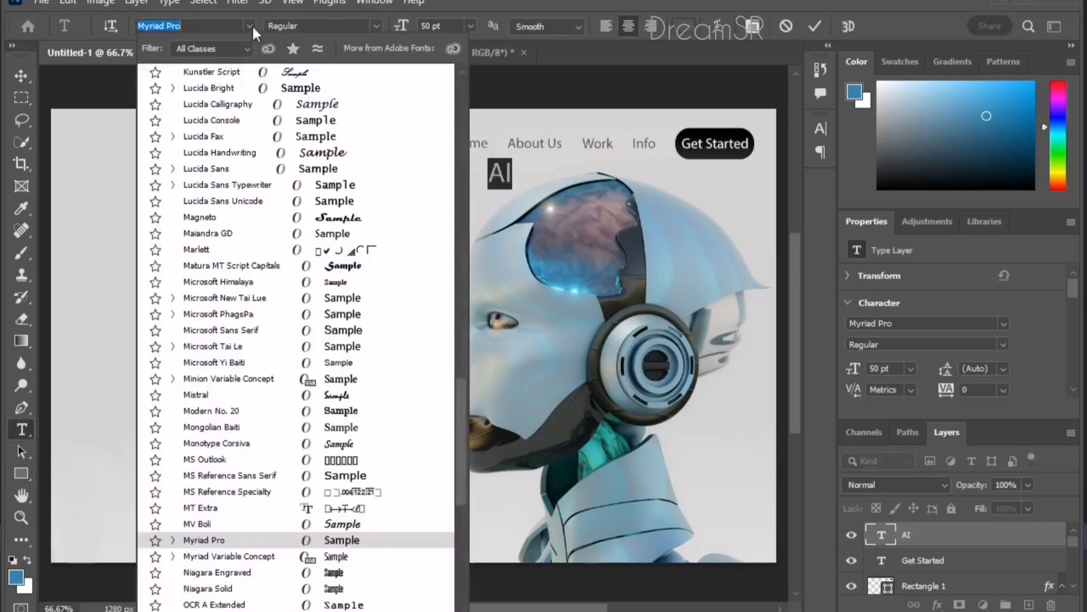
key("Up")
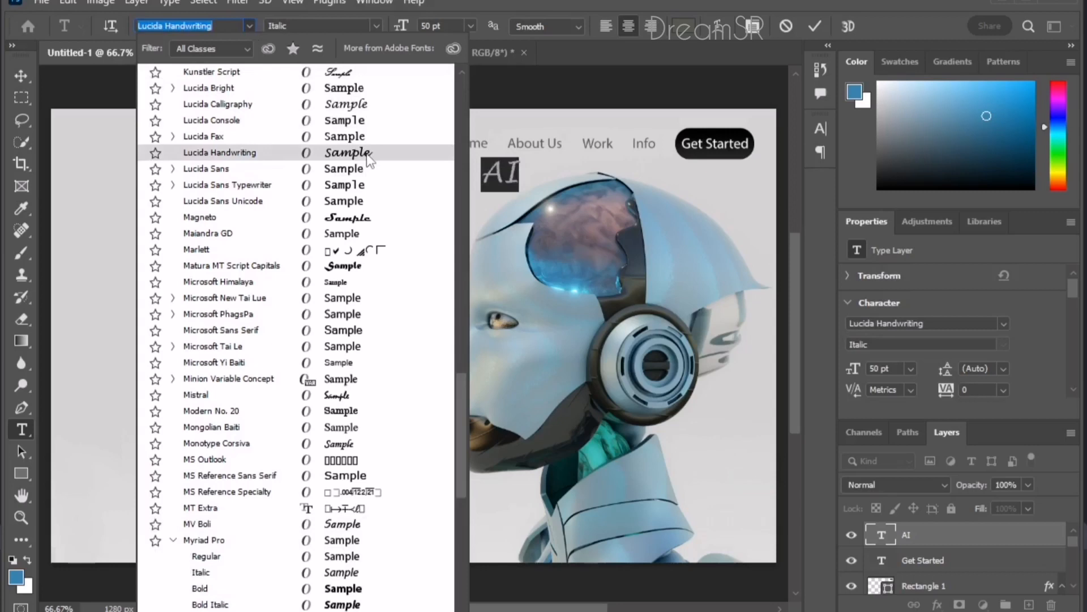
left_click(353, 265)
Move the "AI" text to the canvas's upper-left corner as a logo, level with the navigation row.
left_click(20, 75)
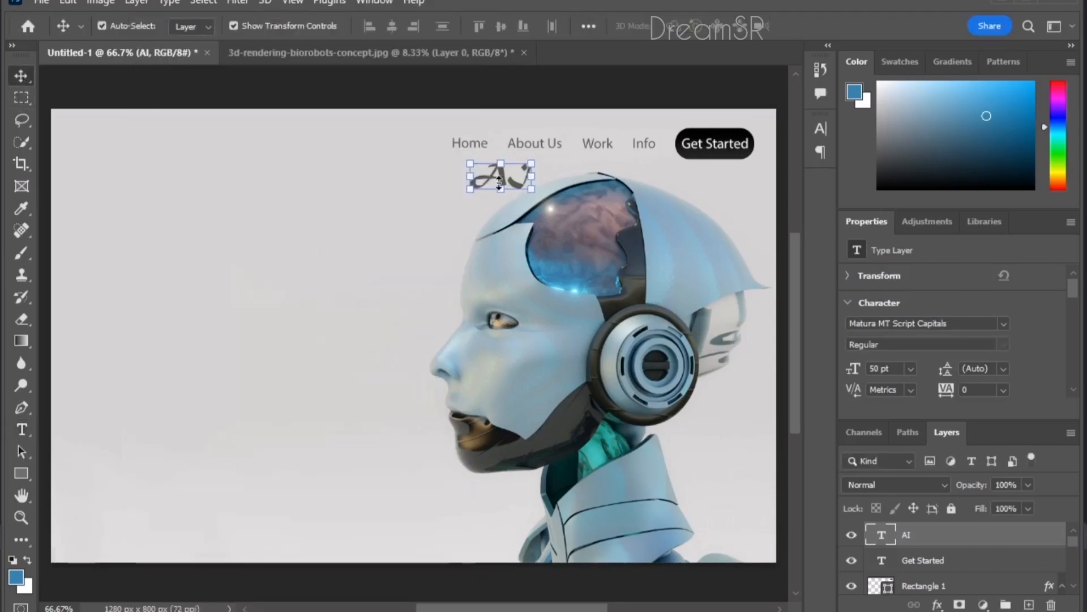
left_click_drag(502, 180, 95, 143)
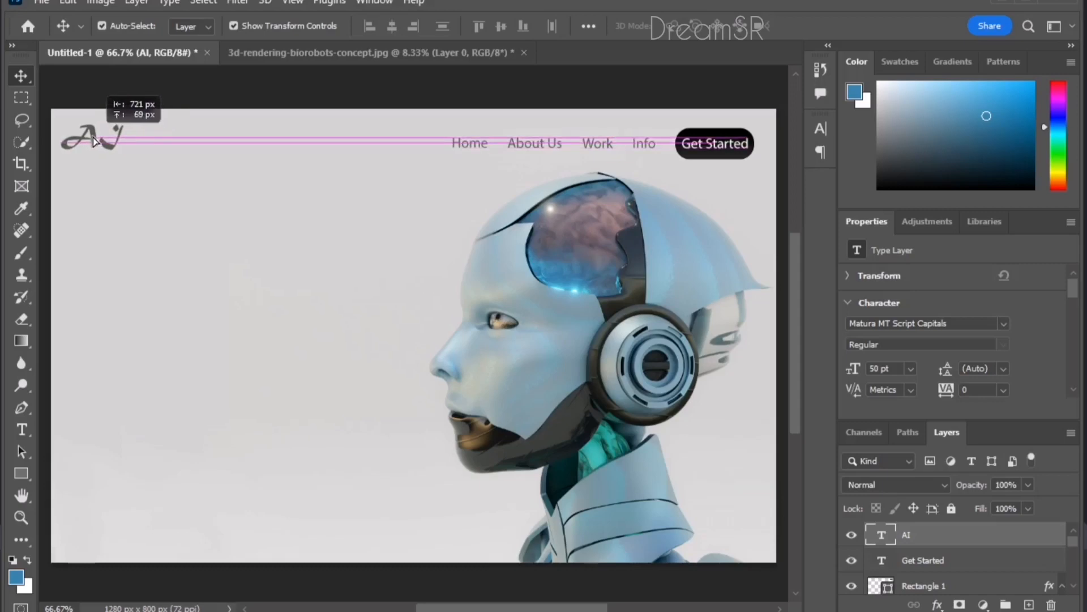
left_click_drag(93, 141, 105, 146)
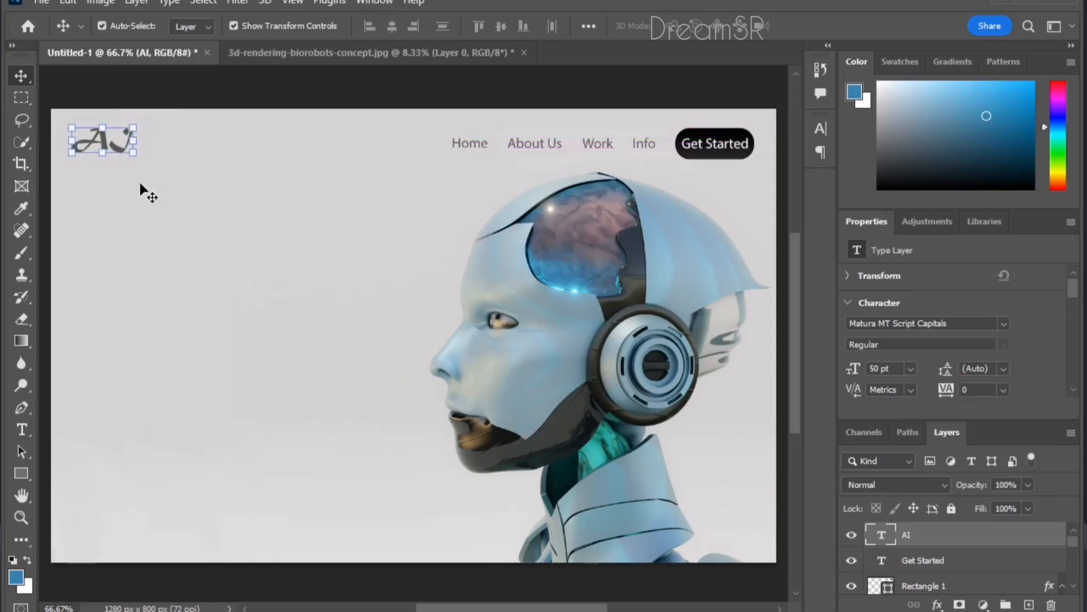
Recolor the "AI" logo with a darker gray sampled from the robot image.
double_click(105, 141)
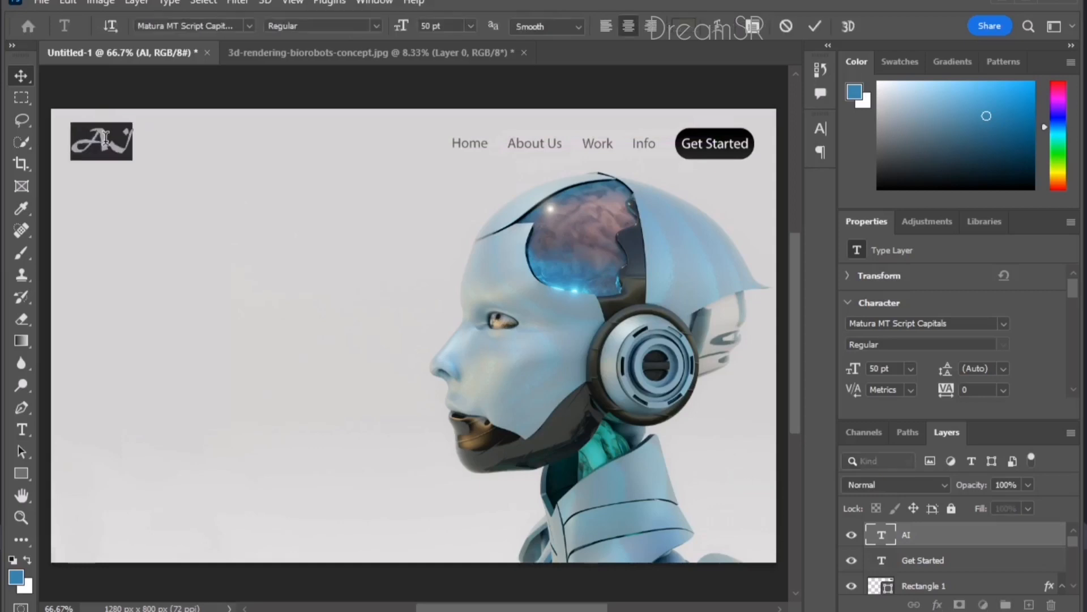
left_click(684, 29)
left_click(568, 420)
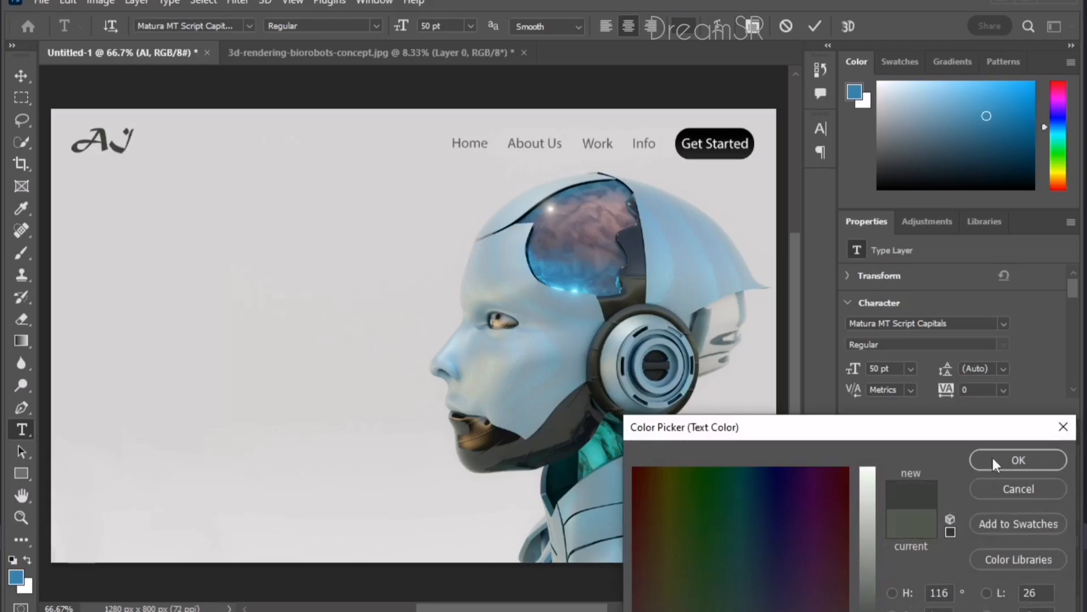
left_click(1018, 459)
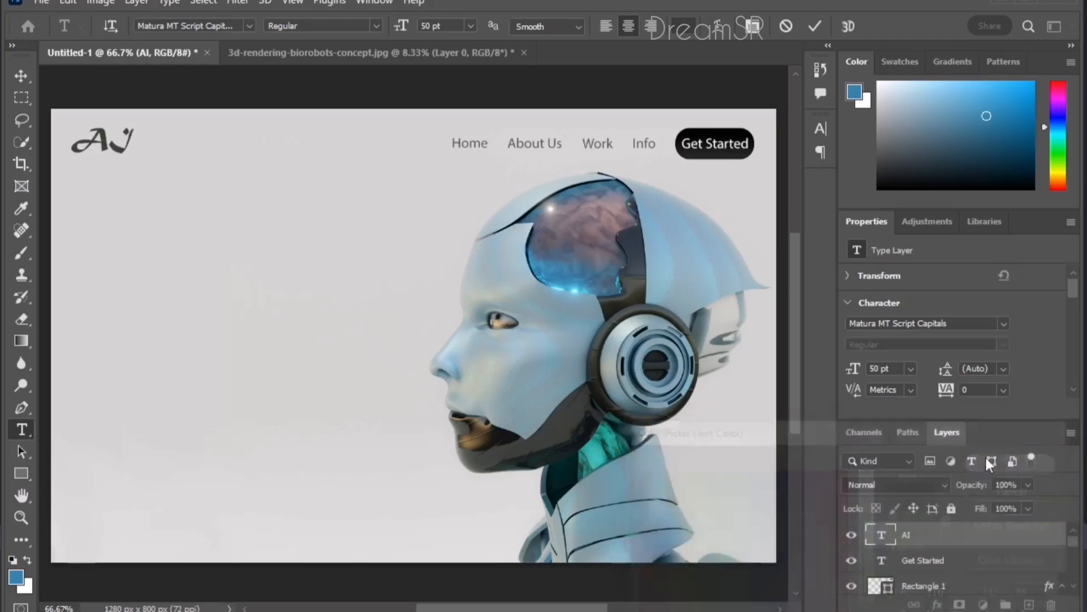
left_click(22, 77)
Add the text "Artificial" in 50 pt Bell MT in the empty area below the "AI" logo.
left_click(21, 429)
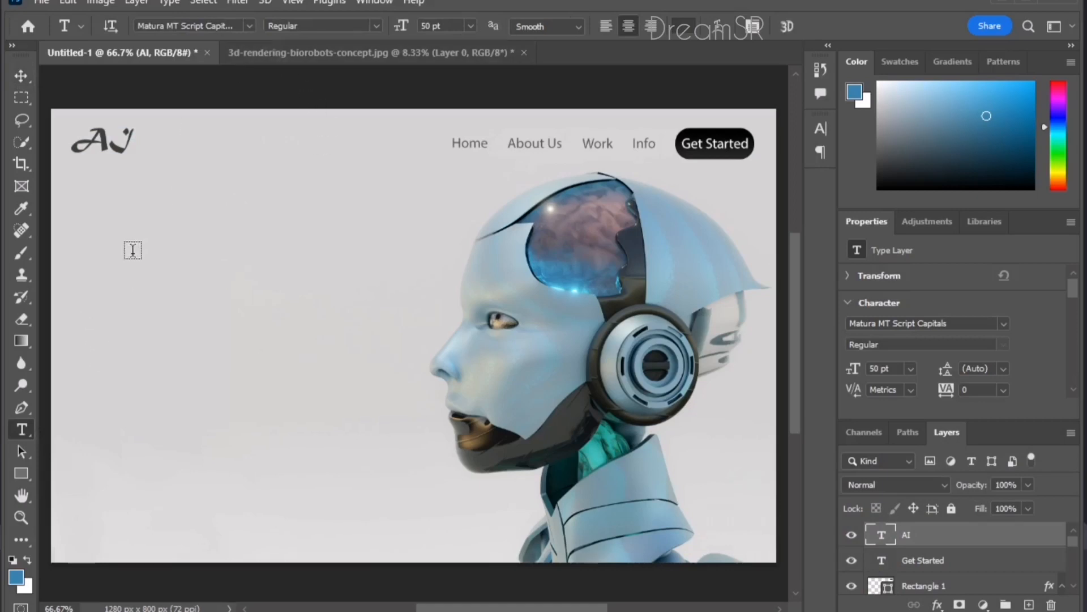
left_click(111, 257)
left_click_drag(201, 347, 280, 361)
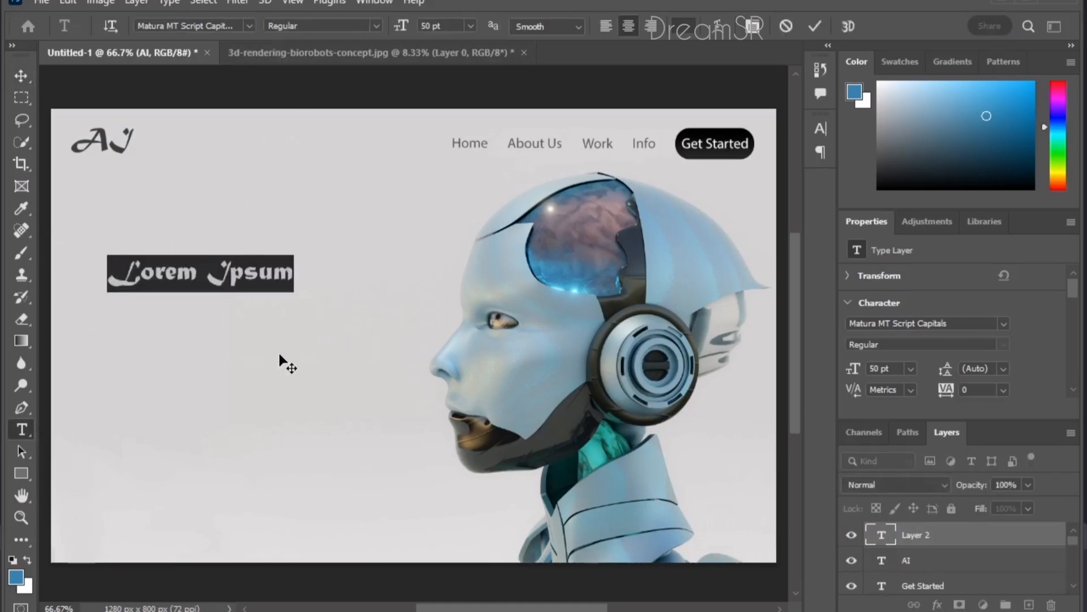
left_click(248, 22)
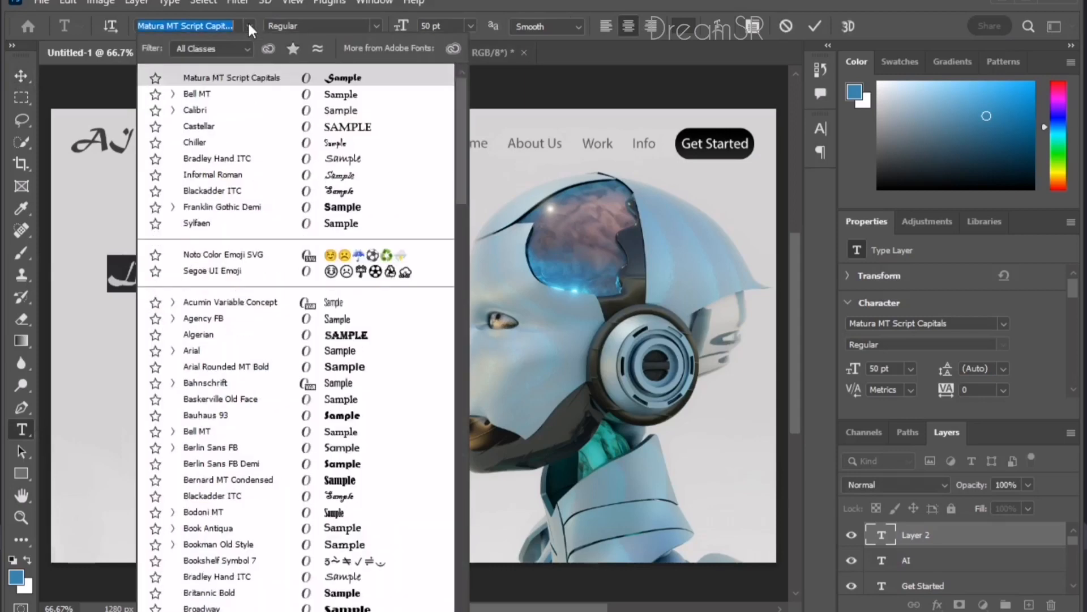
left_click(363, 98)
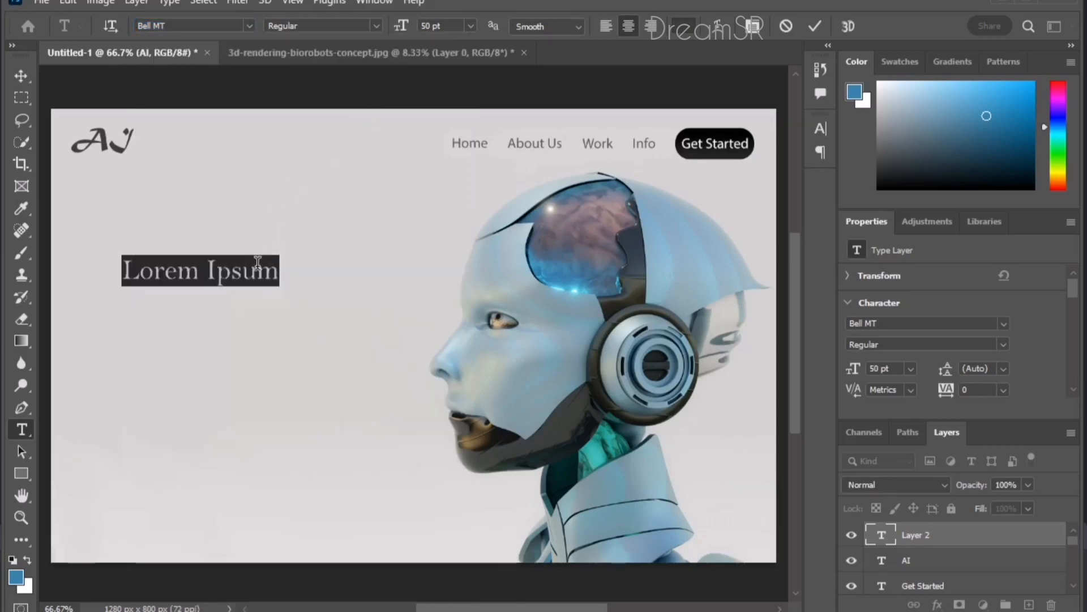
type("A")
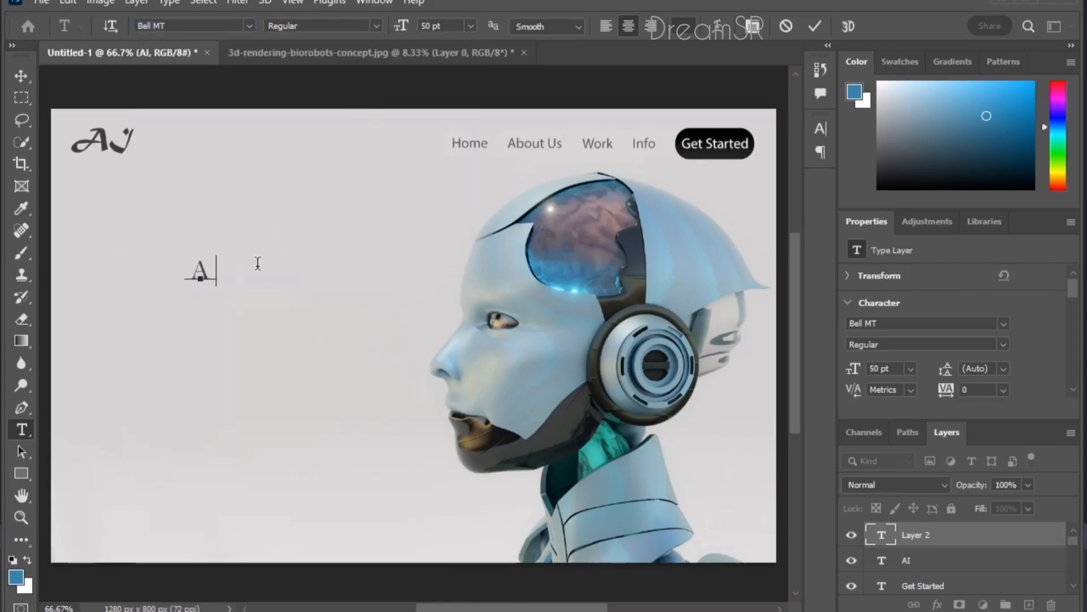
type("rtificia")
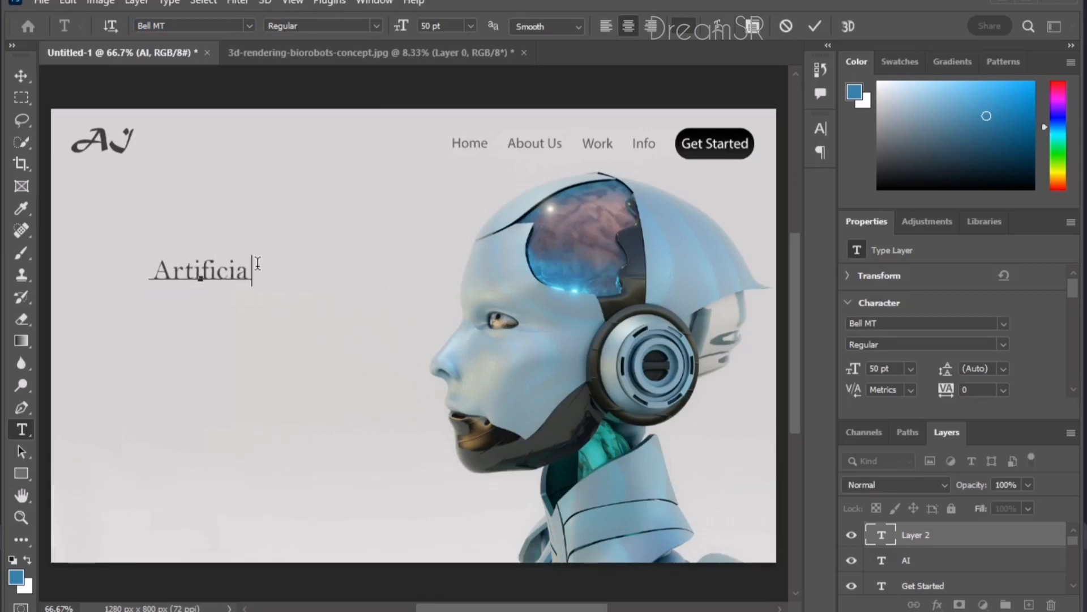
type("l")
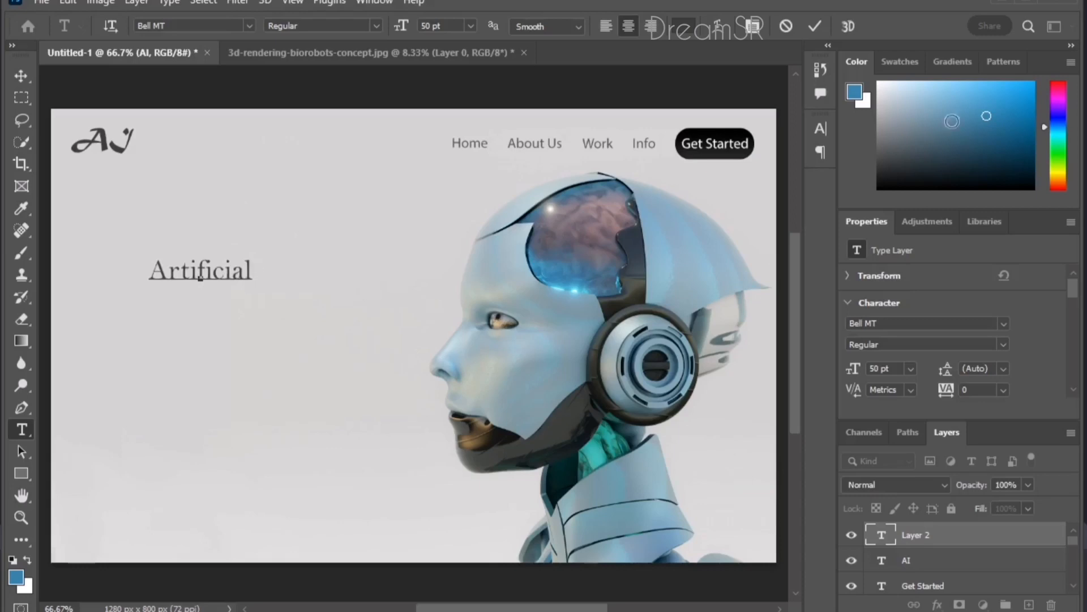
Move the "Artificial" text clear of the font list and change its font to Calibri.
left_click_drag(252, 271, 118, 265)
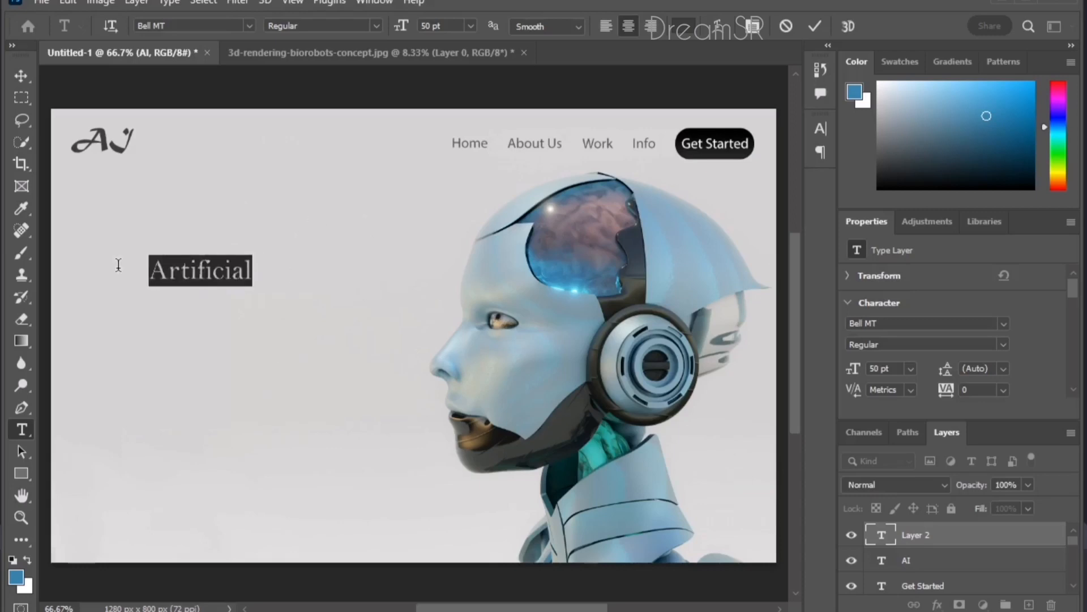
left_click_drag(286, 372, 476, 286)
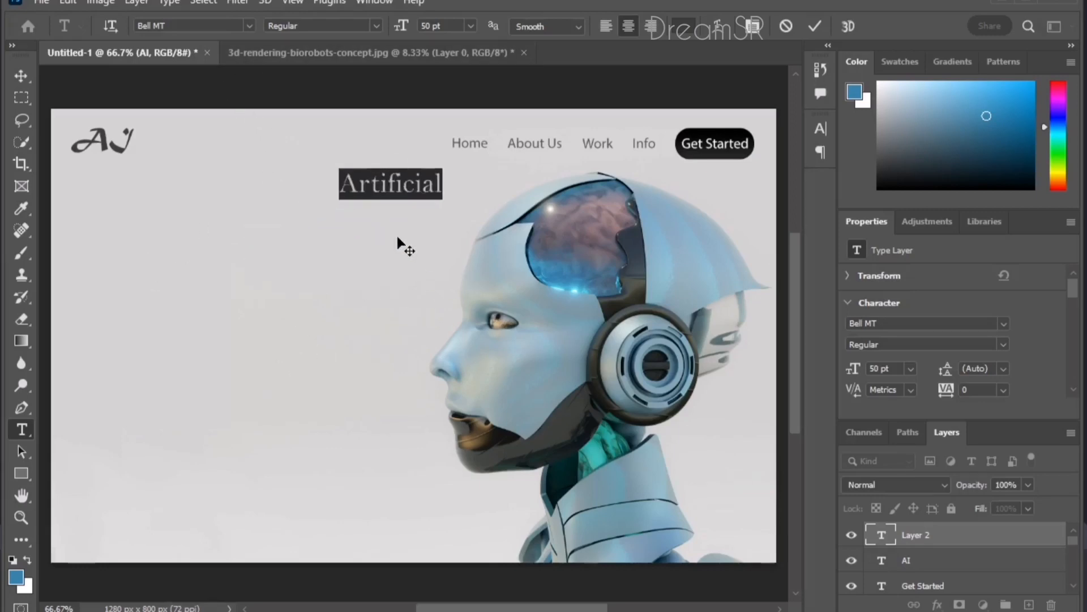
left_click(244, 28)
left_click(244, 30)
left_click_drag(405, 329, 558, 263)
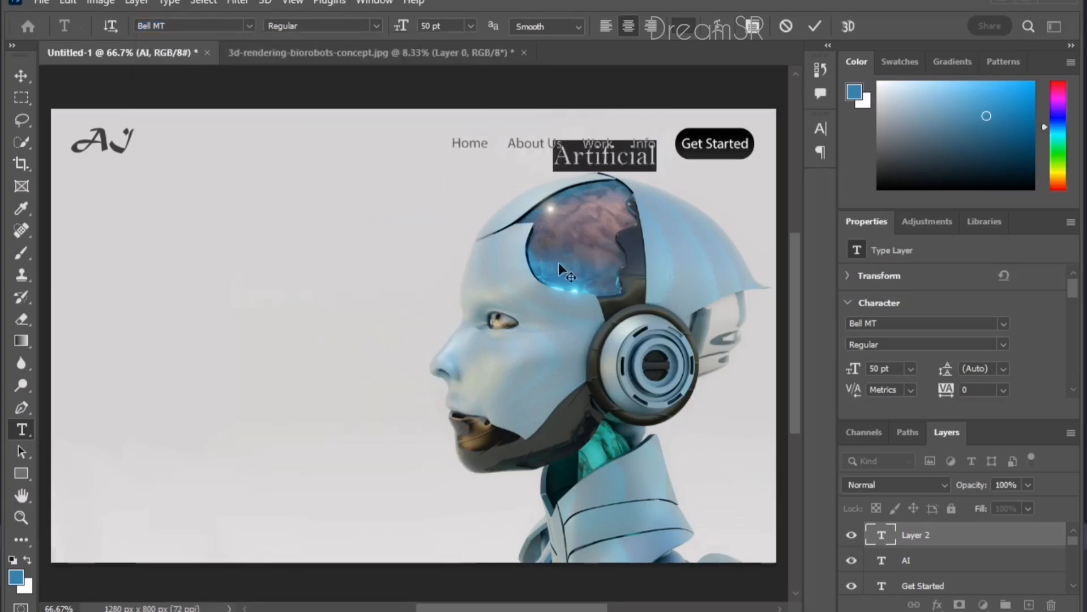
left_click(250, 27)
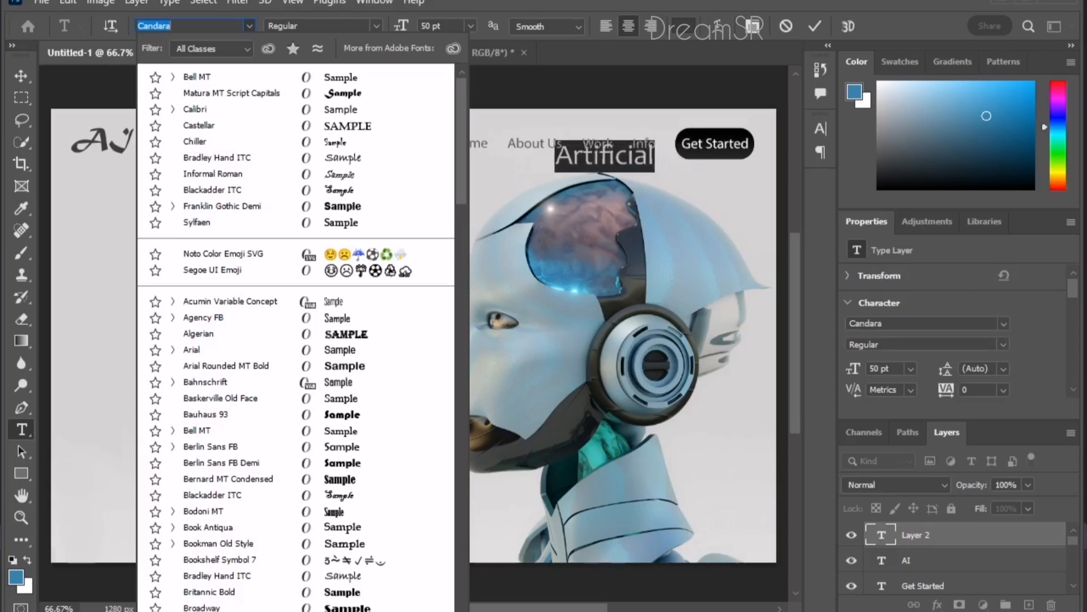
left_click(355, 111)
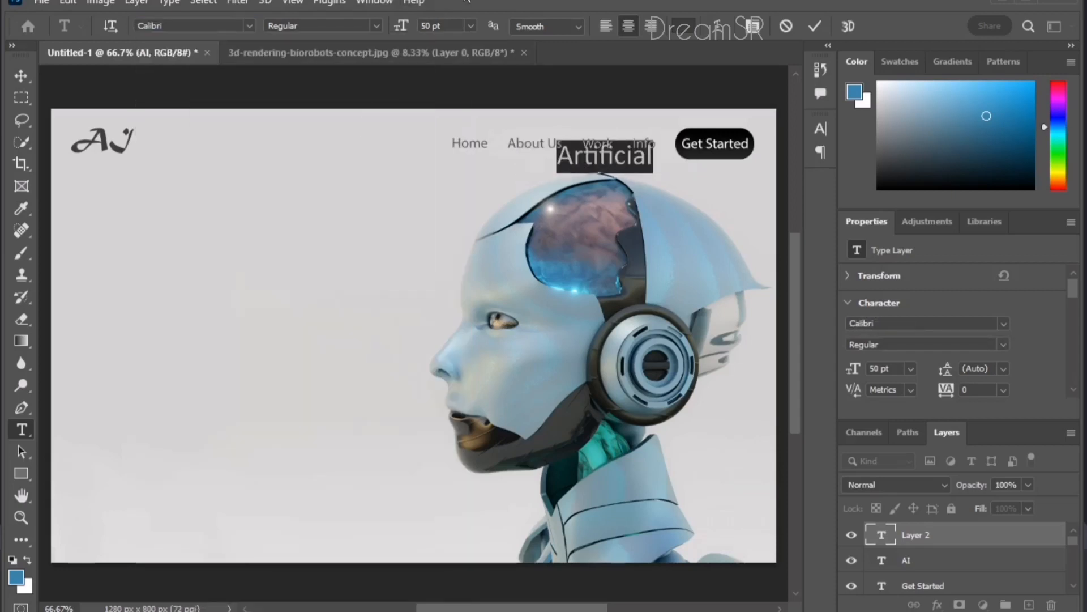
Enlarge the "Artificial" text to 150 pt and move it to the empty area left of the robot's face.
type("150")
key("Return")
left_click_drag(524, 319, 164, 436)
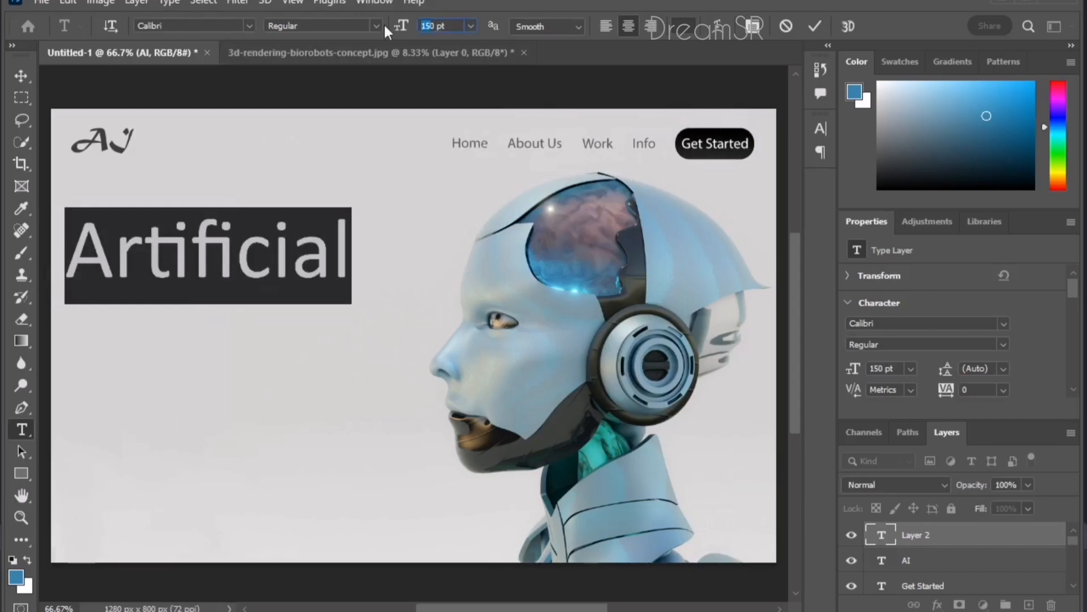
Reduce the "Artificial" text to 100 pt and align its left edge with the "AI" logo.
type("90")
key("Return")
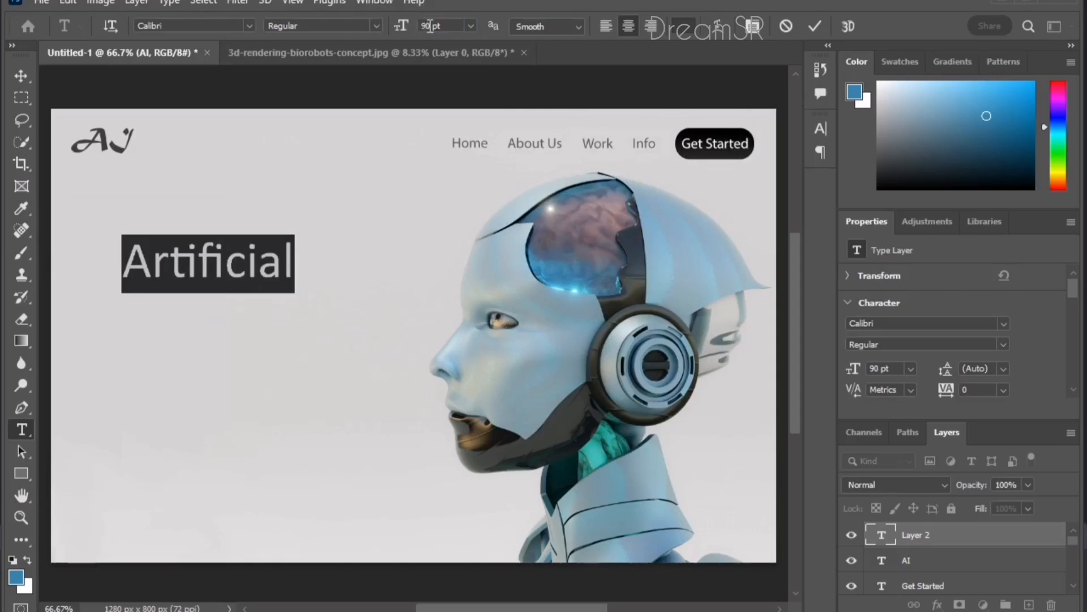
type("0")
key("Return")
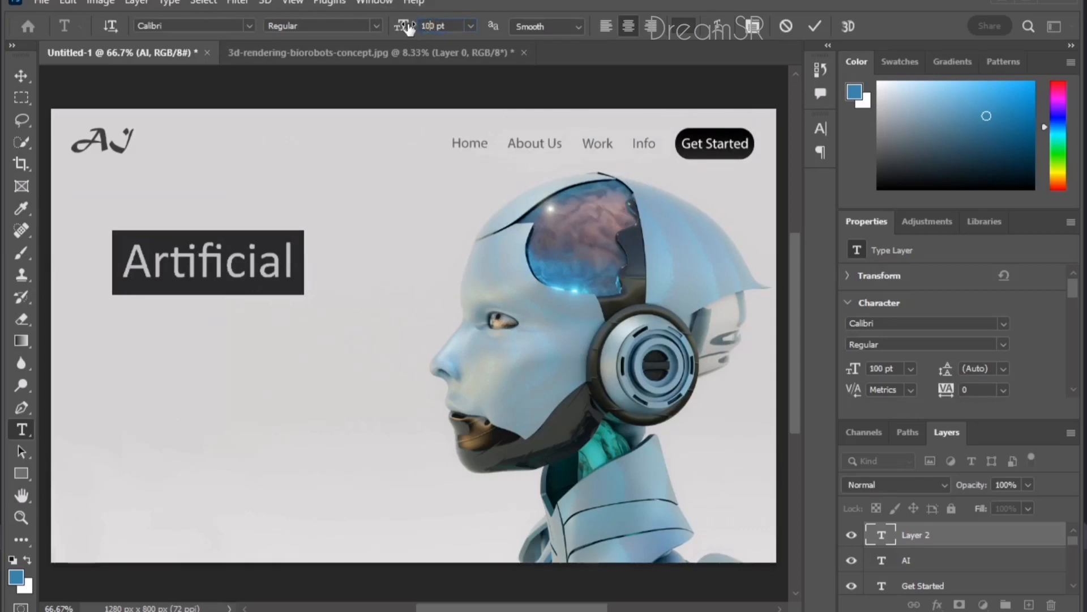
left_click_drag(222, 337, 158, 350)
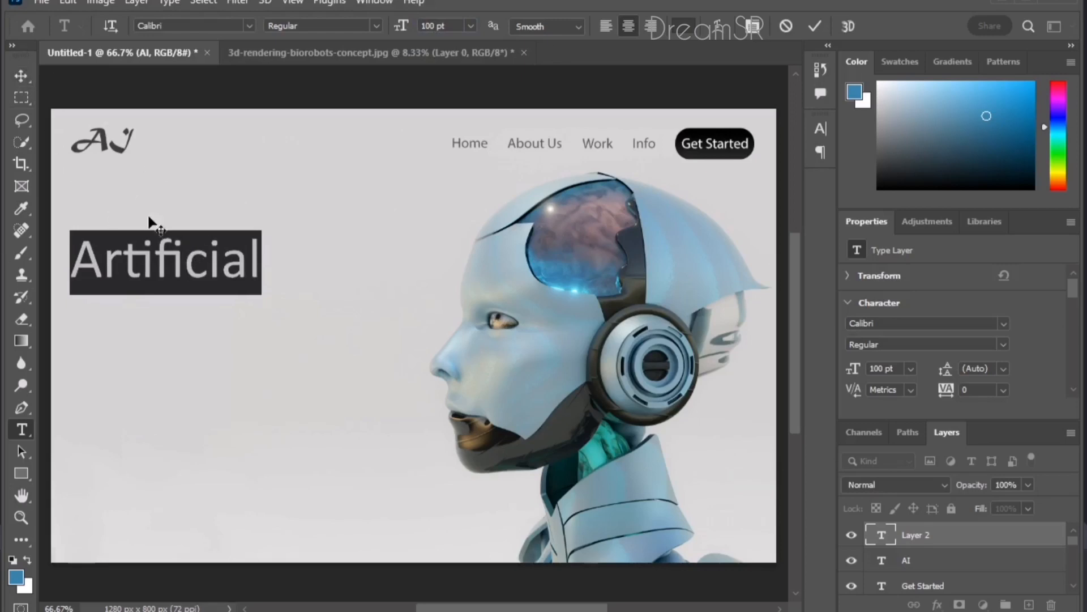
Move the "Artificial" text up closer to the "AI" logo and line up its left edge with the logo.
left_click_drag(178, 369, 178, 334)
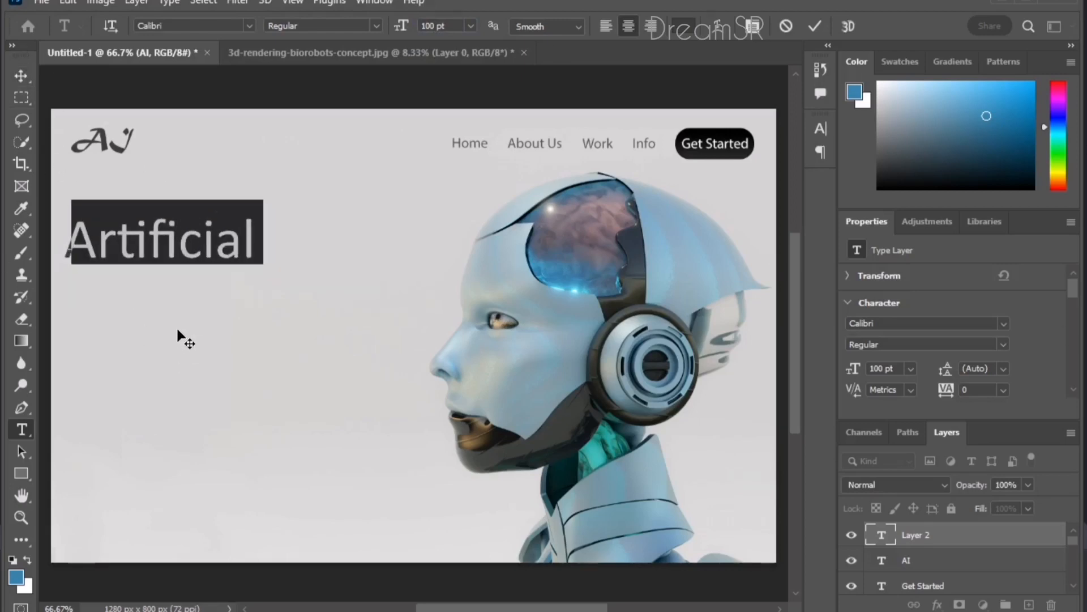
left_click(21, 76)
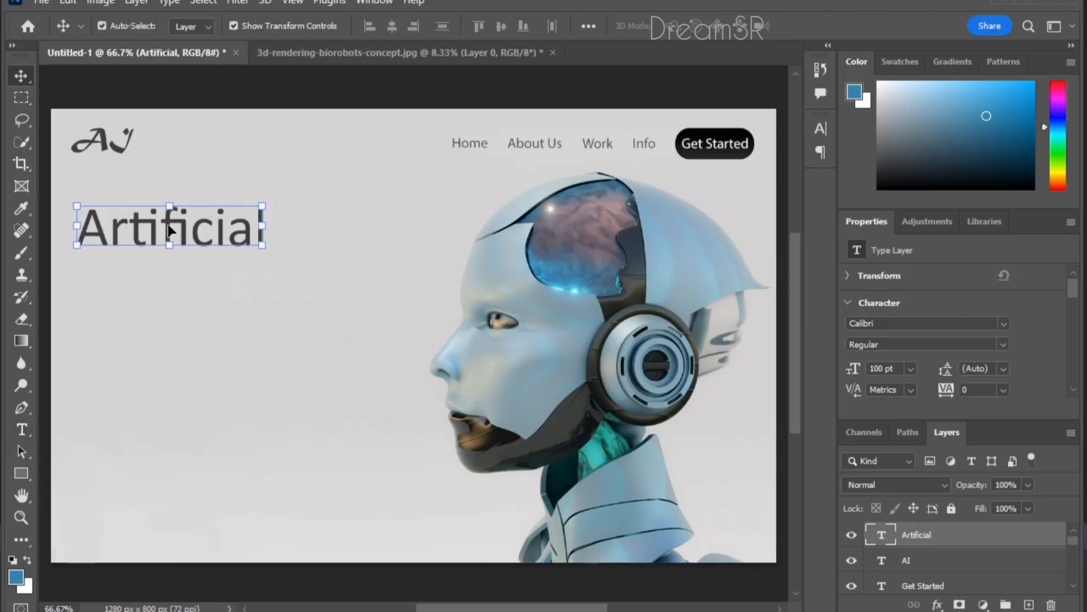
left_click_drag(170, 230, 166, 227)
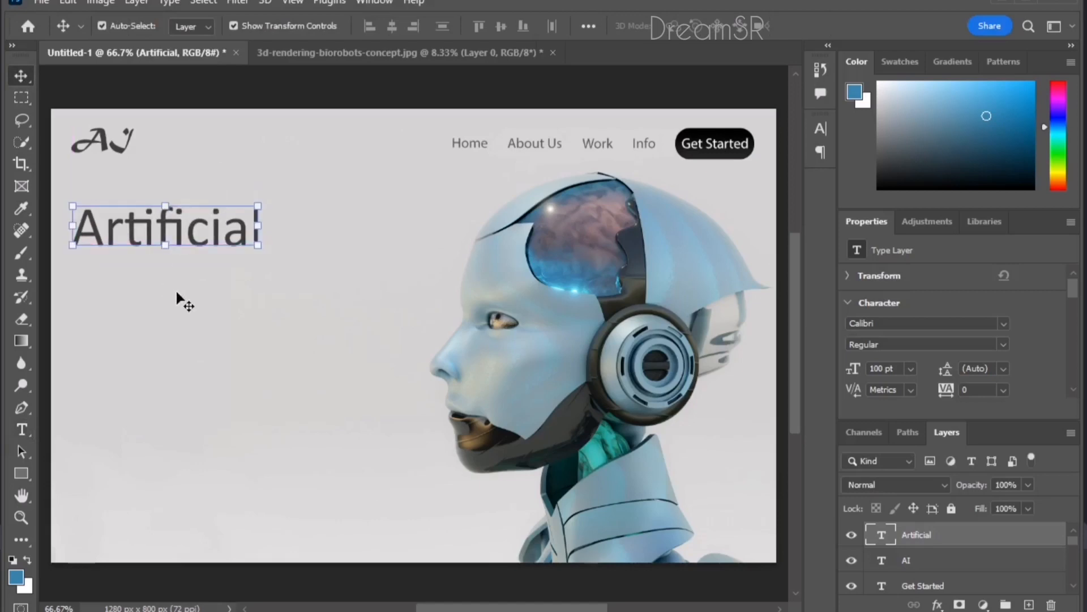
Add a separate text layer reading "Intelligence" in 100 pt Calibri below the "Artificial" text.
left_click(21, 430)
left_click(125, 333)
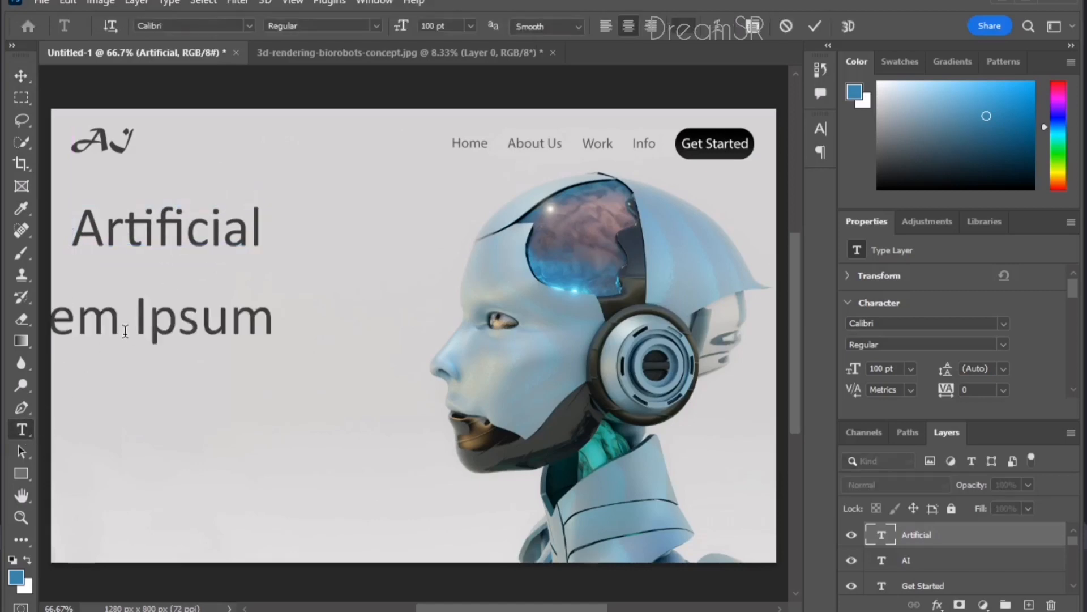
left_click_drag(186, 384, 266, 388)
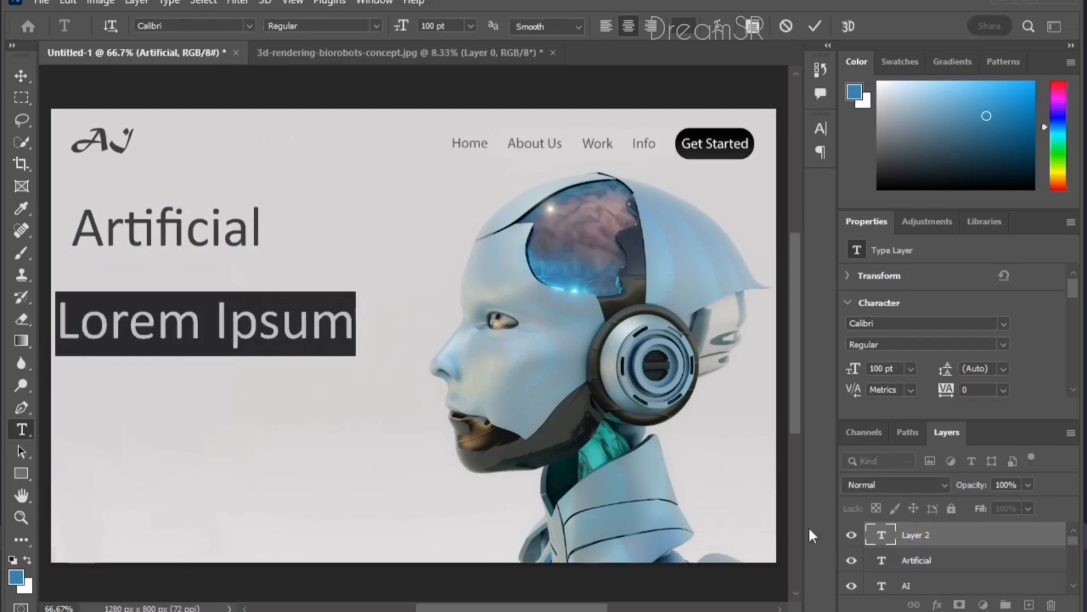
type("I")
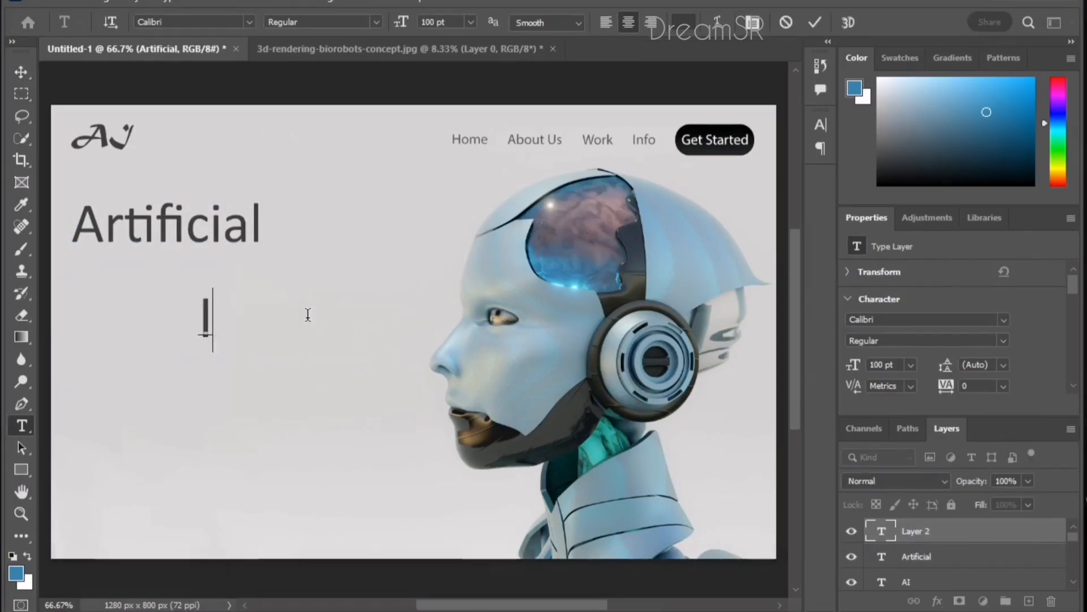
type("nte")
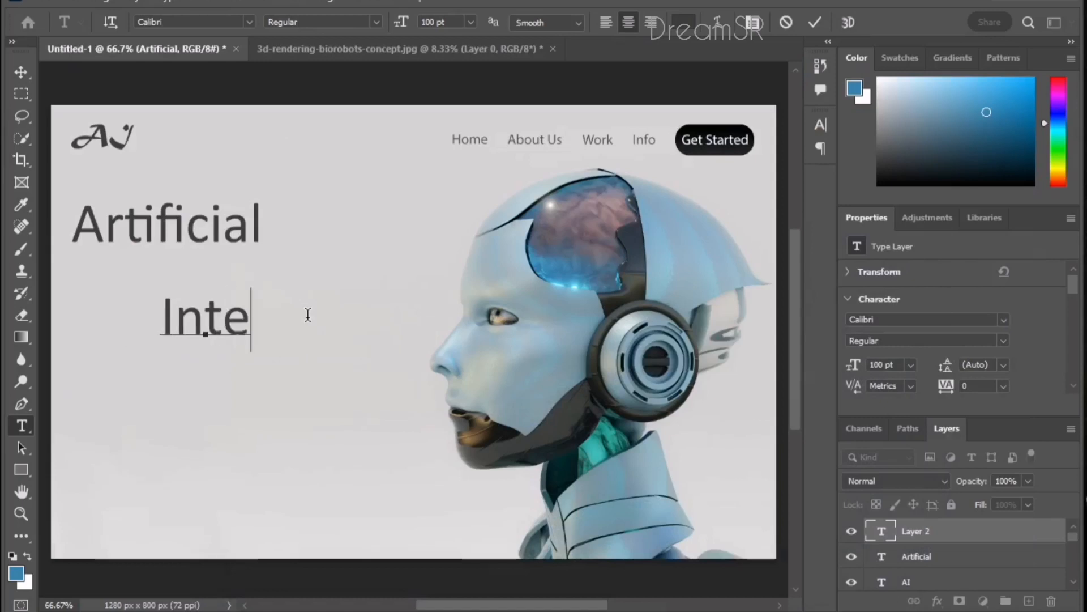
type("lligence")
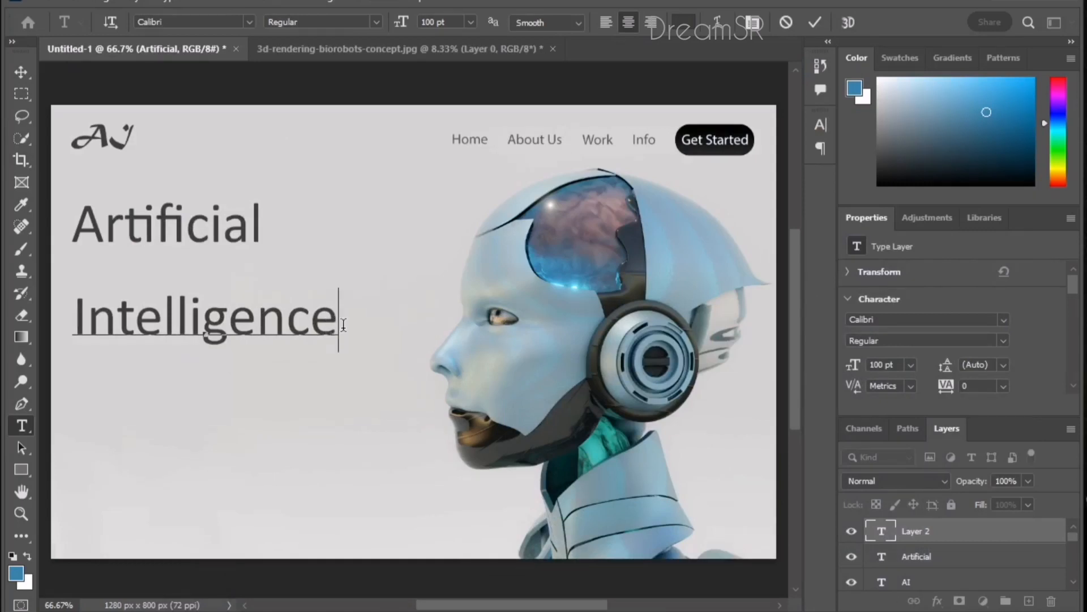
Set the "Intelligence" text to 95 pt and place it directly beneath "Artificial".
left_click_drag(340, 320, 52, 337)
double_click(436, 22)
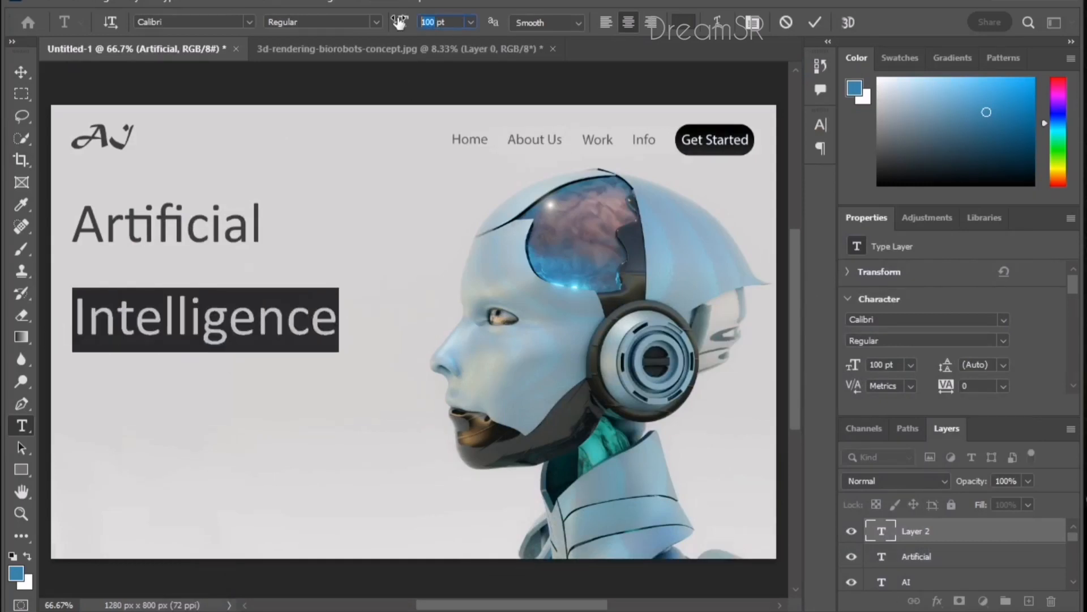
key("Return")
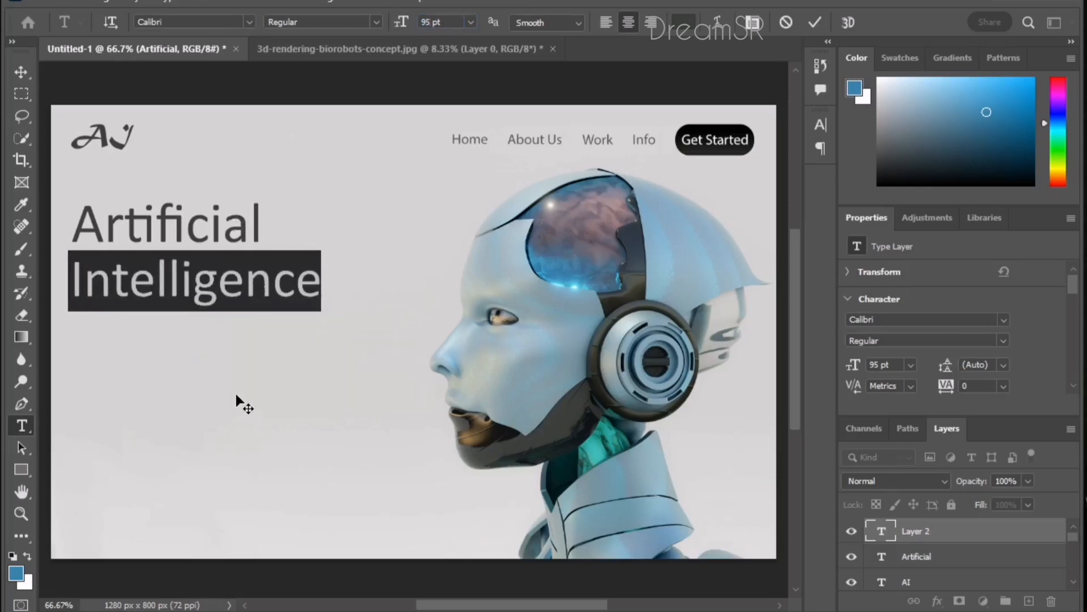
left_click(21, 72)
Set the "Artificial" text to 95 pt to match the second headline word.
double_click(219, 227)
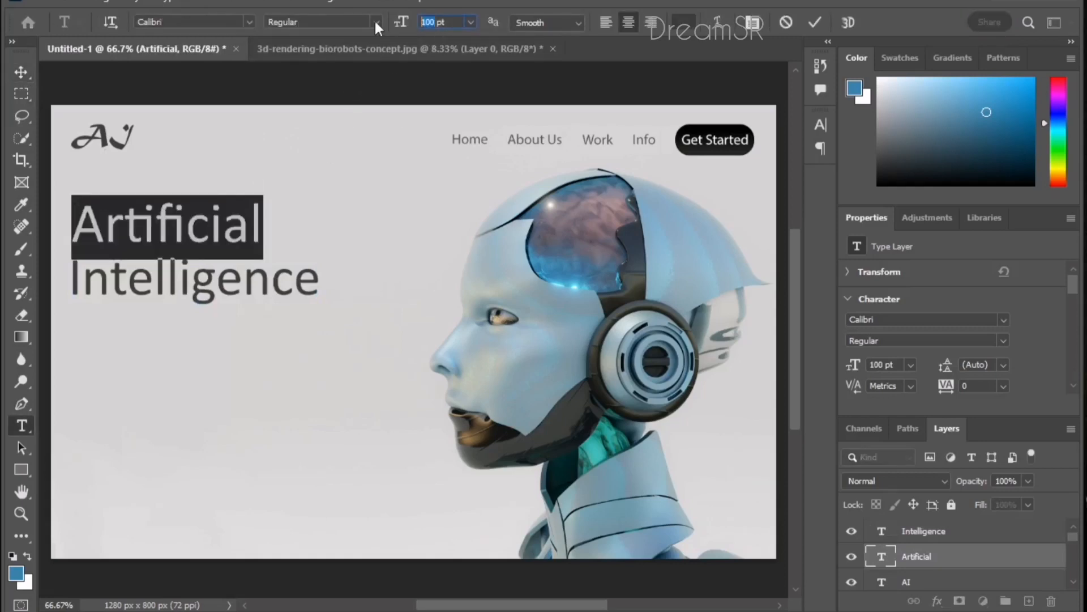
type("95")
key("Return")
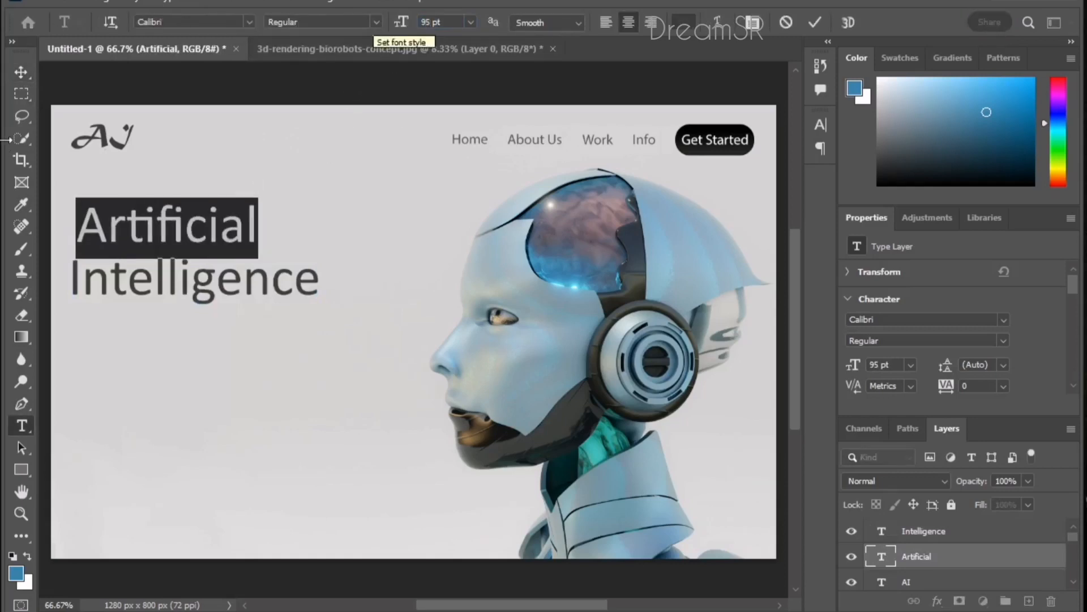
left_click(20, 71)
left_click(225, 376)
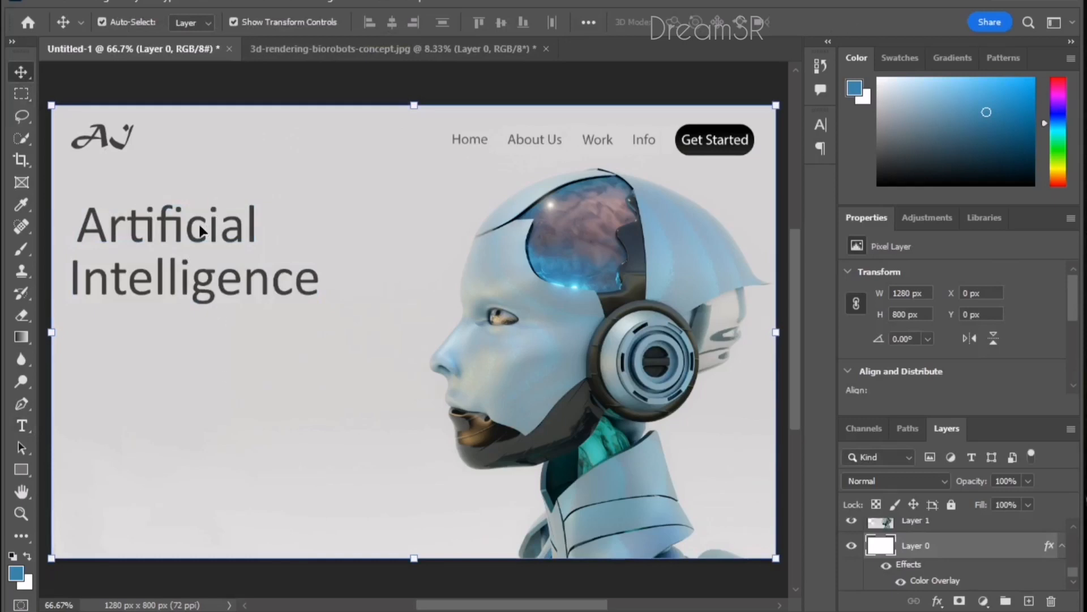
Move "Artificial" and "Intelligence" close together and align their left edges with each other.
mouse_move(189, 235)
left_mouse_down()
mouse_move(180, 239)
mouse_move(187, 248)
left_mouse_up()
mouse_move(209, 291)
left_mouse_down()
mouse_move(202, 279)
mouse_move(203, 290)
left_mouse_up()
left_click(207, 408)
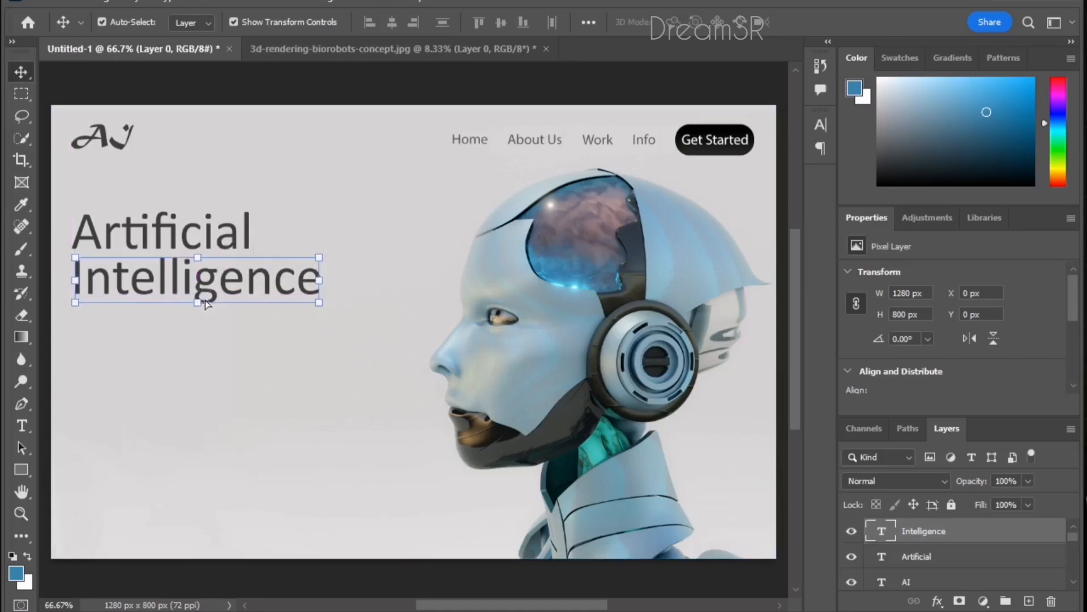
Recolor the "Intelligence" text with a brown sampled from the robot's mouth, brightened to golden brown 8d7144.
left_click(79, 303)
left_click(150, 283)
double_click(150, 283)
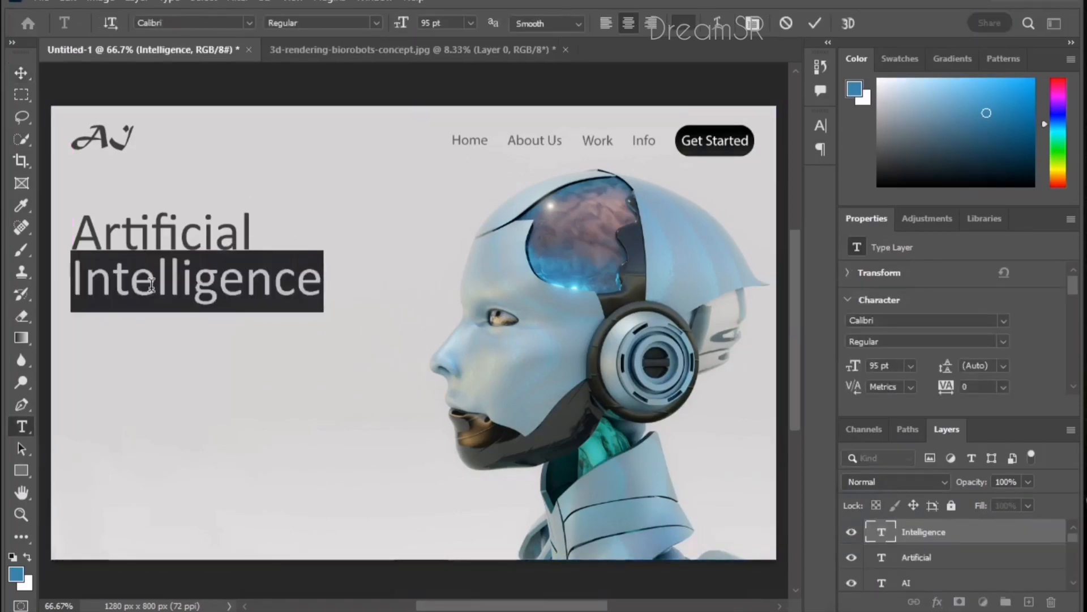
left_click(688, 23)
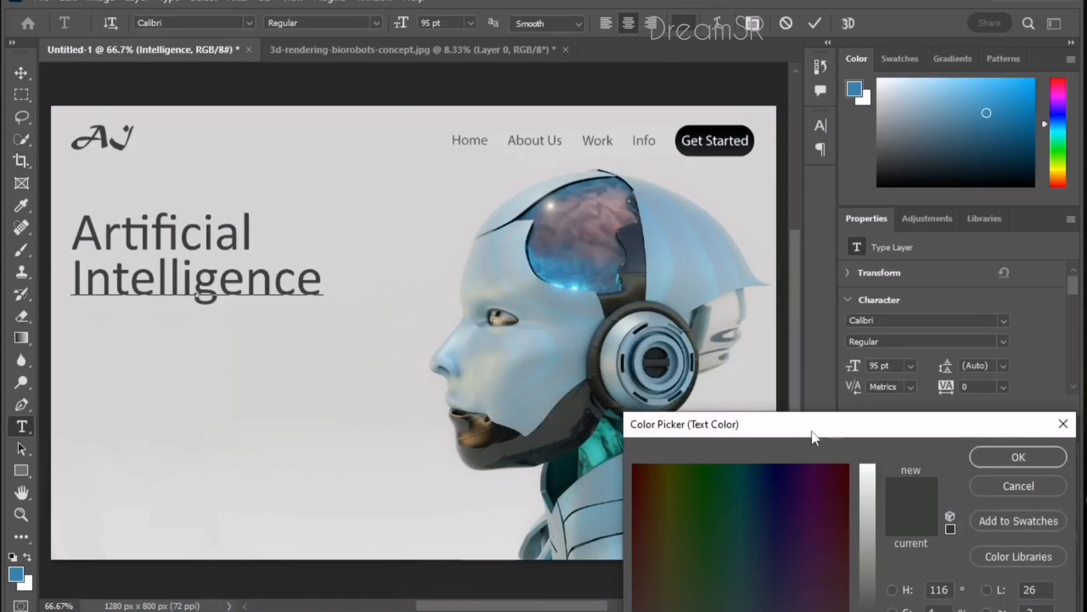
left_click_drag(816, 425, 834, 240)
left_click(485, 425)
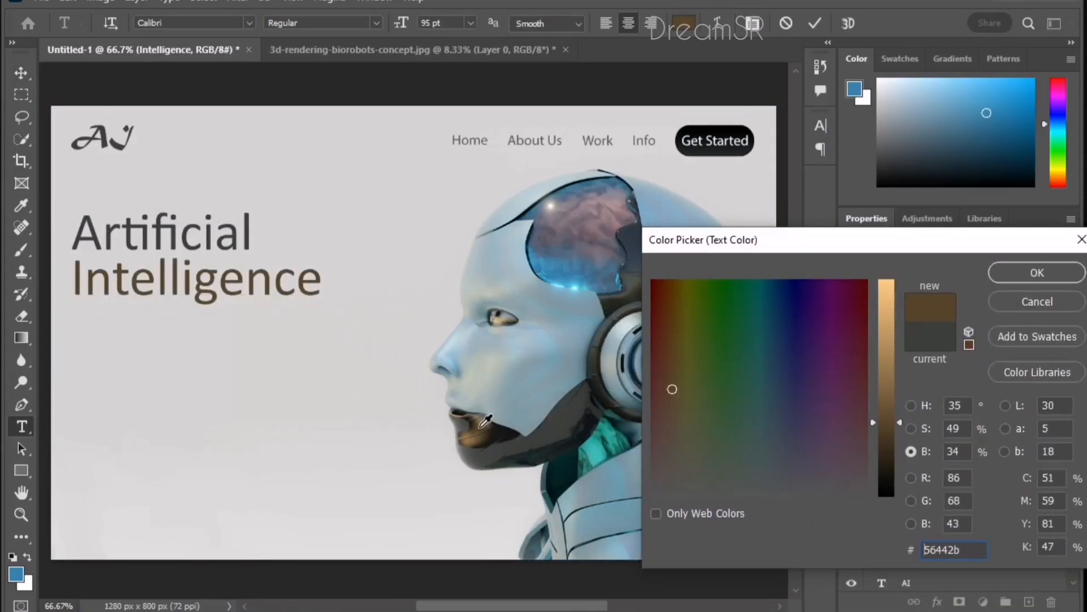
left_click(482, 431)
left_click_drag(894, 391, 891, 377)
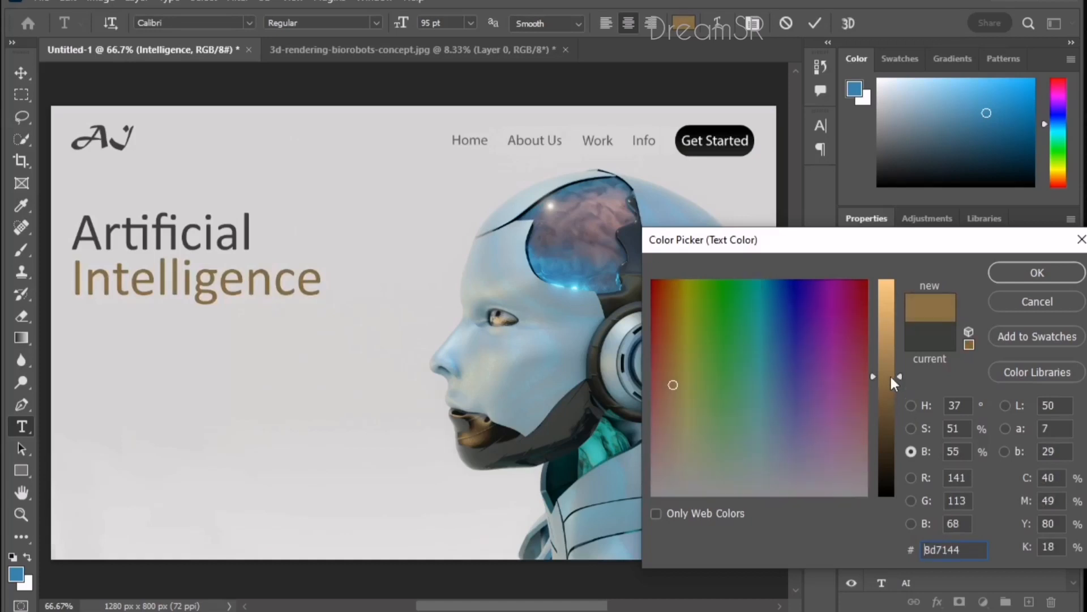
left_click(1014, 270)
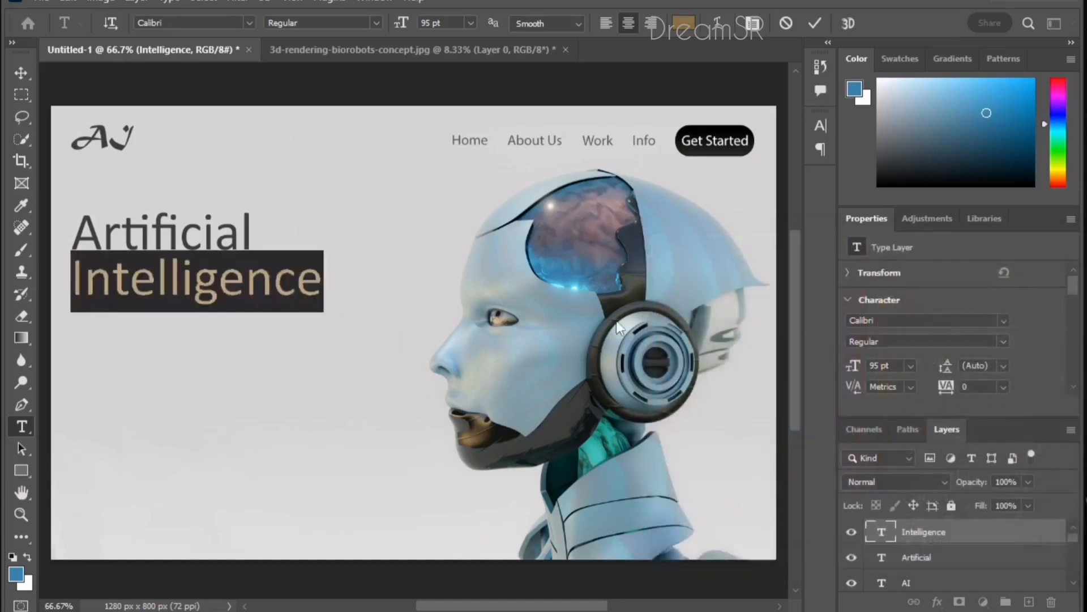
left_click(22, 72)
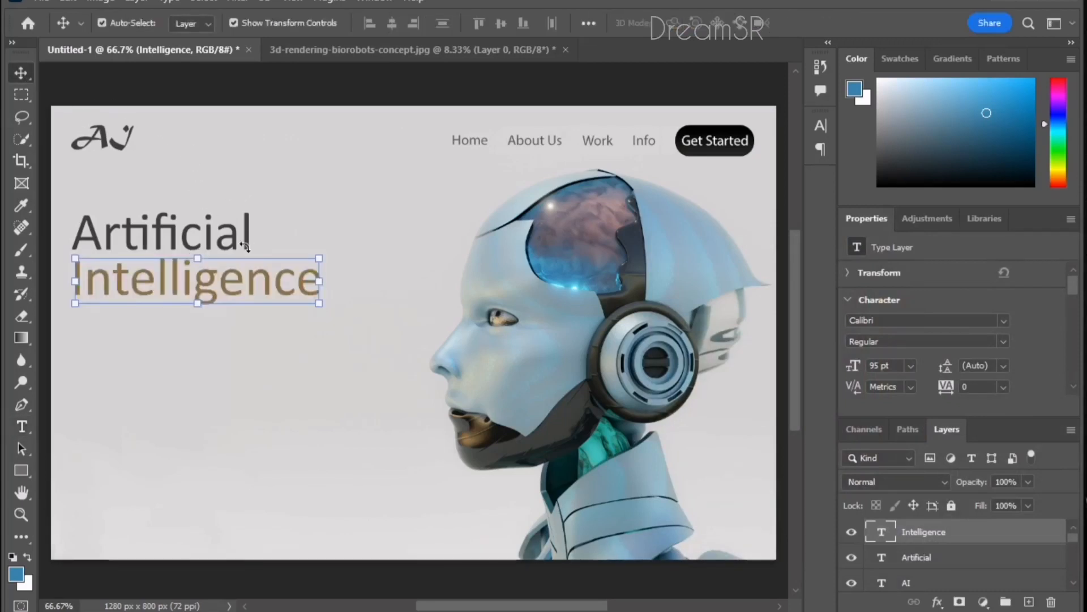
left_click(216, 385)
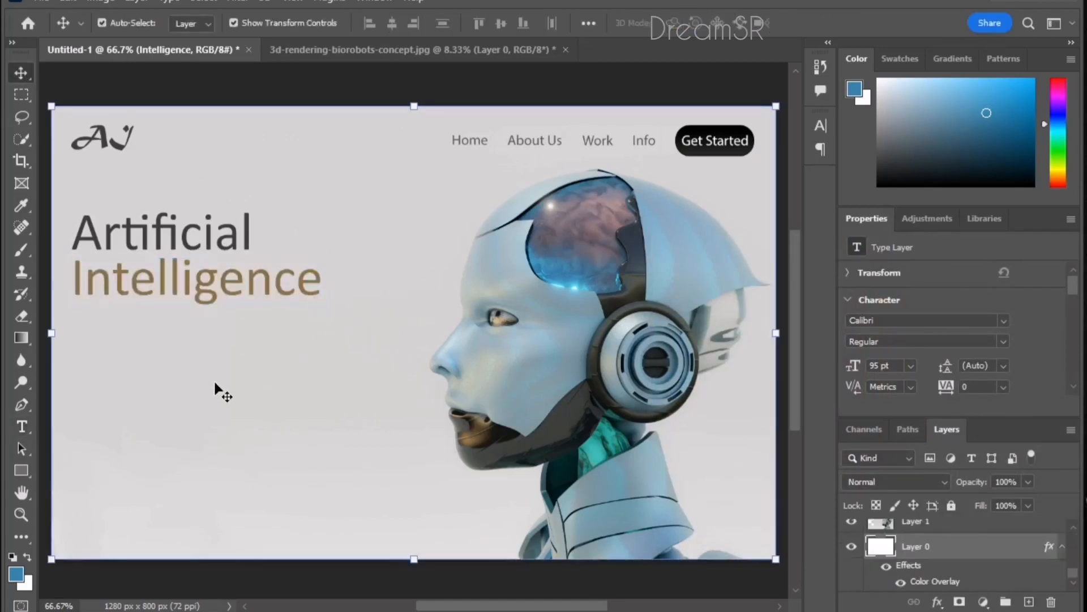
Start a new 24 pt Calibri text layer in the empty area below "Intelligence".
left_click(23, 429)
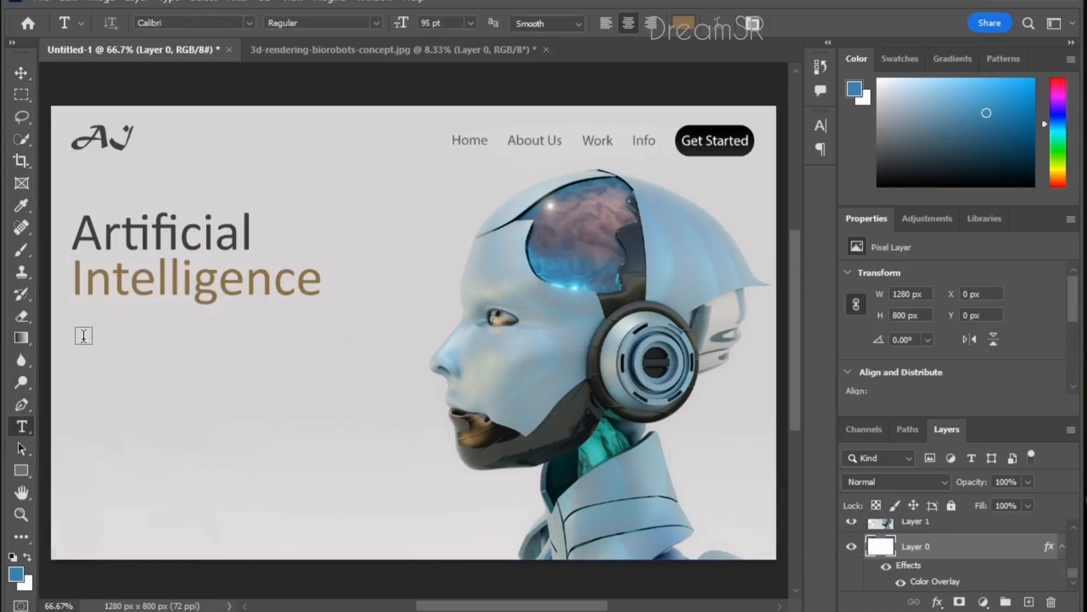
left_click(107, 371)
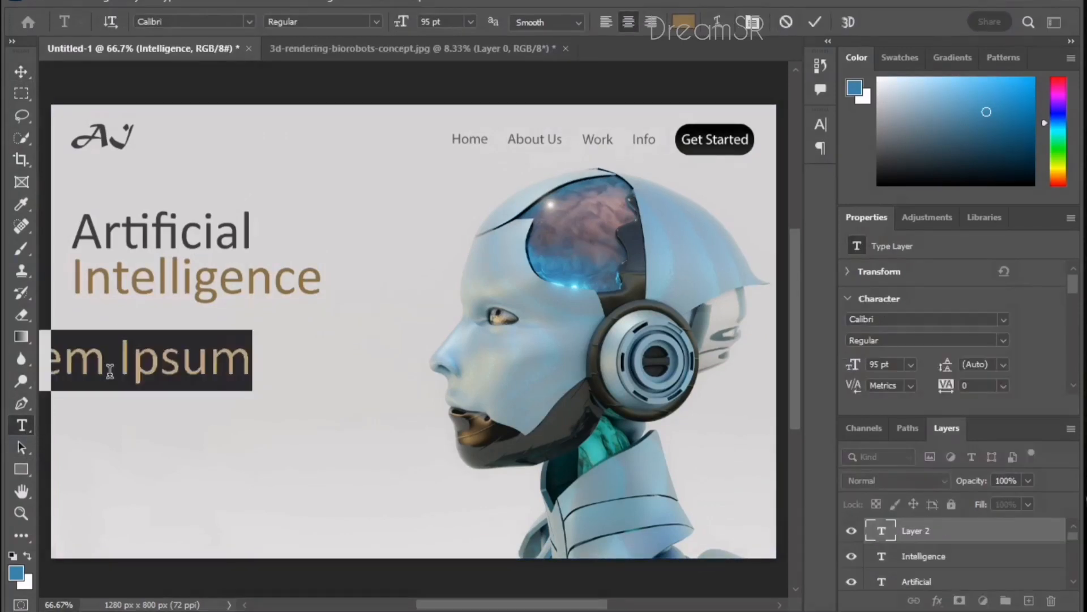
left_click_drag(233, 459, 439, 444)
left_click(470, 21)
left_click(447, 163)
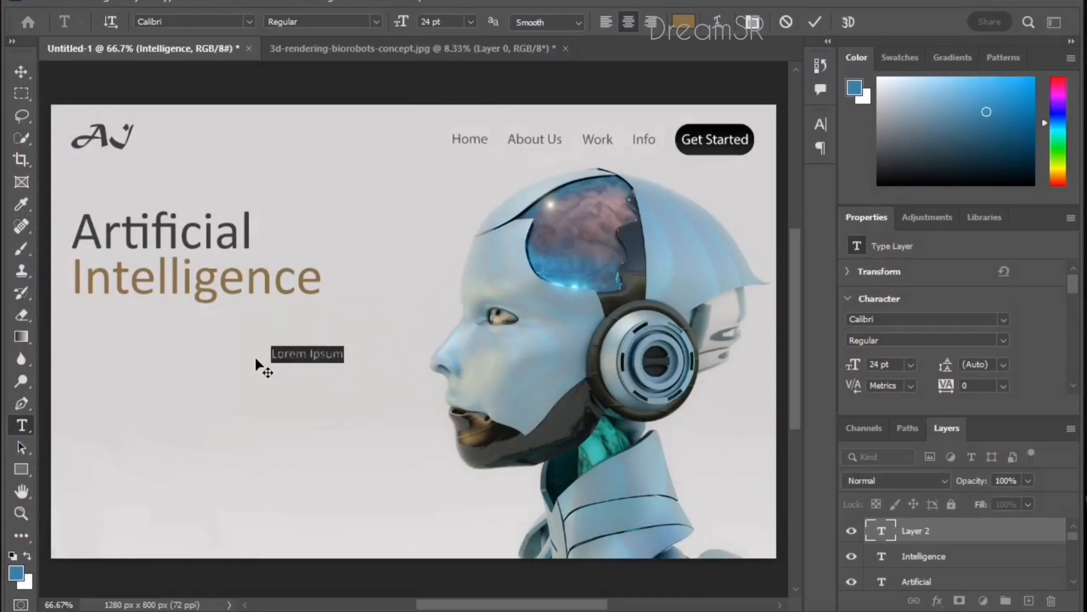
Enter three lines reading "Understand all images with the world best recognition technology. Artificial Intelligence is such a great visual recognition technology".
type("Understand all images w")
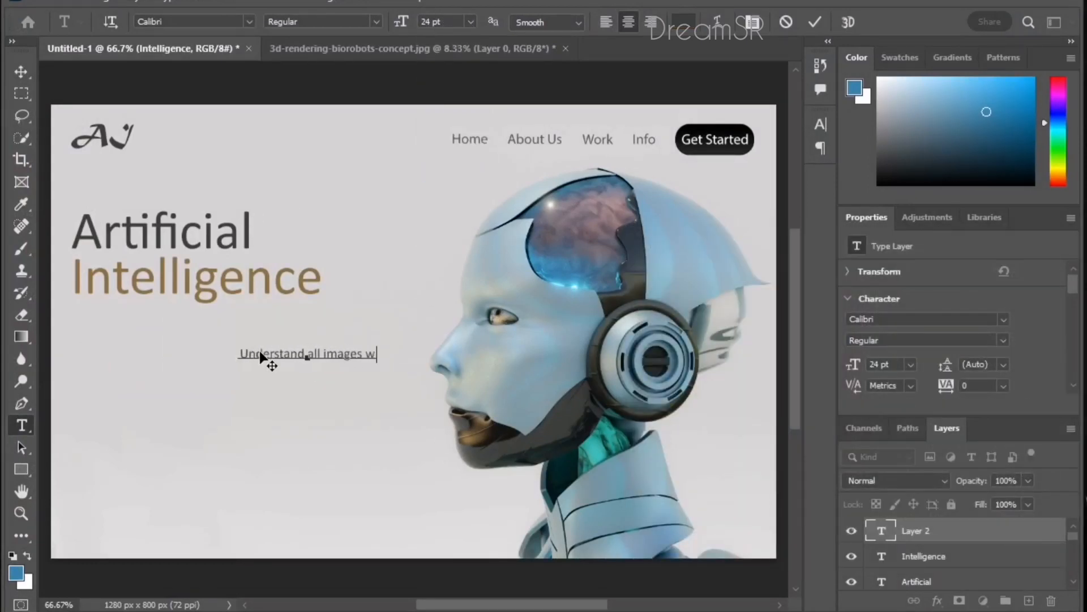
type("ith the world best recognition")
key("Return")
type("technology.")
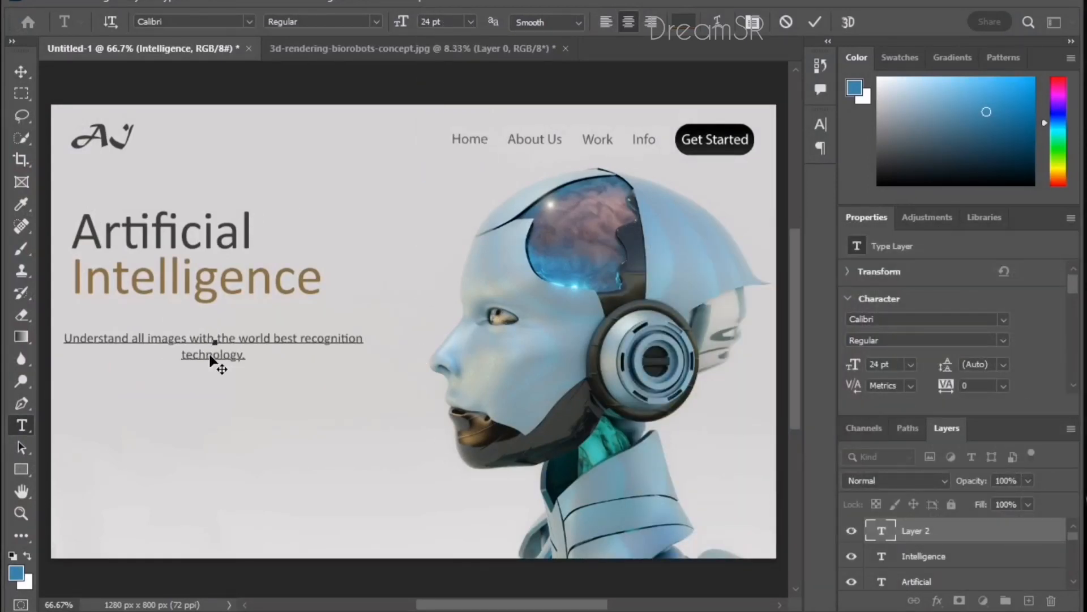
type(" Artificial Intelligence")
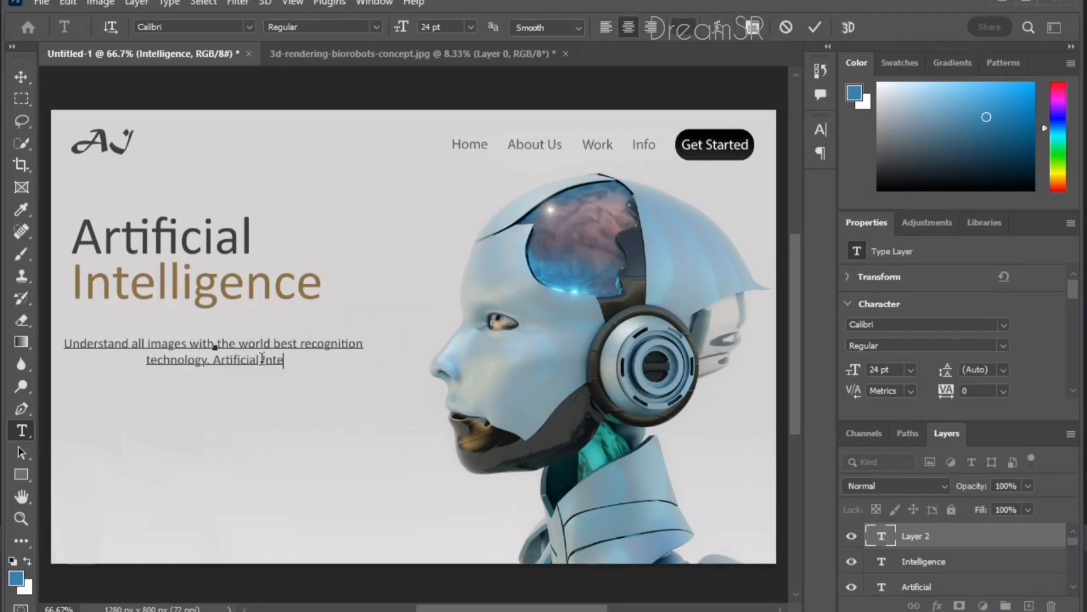
type(" is such a great visu")
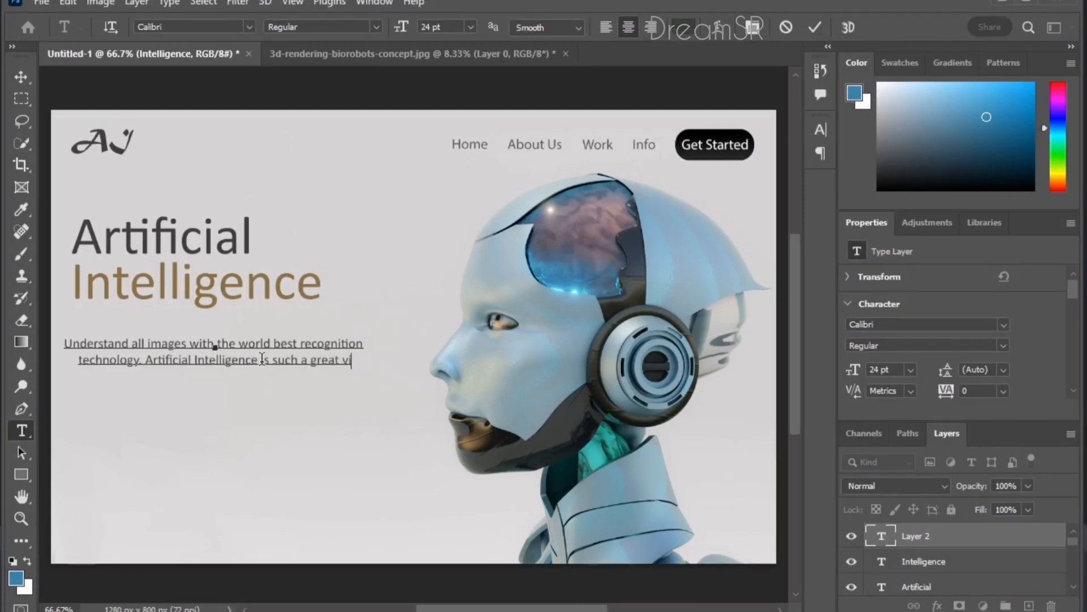
type("al")
key("Return")
type("recognition technology")
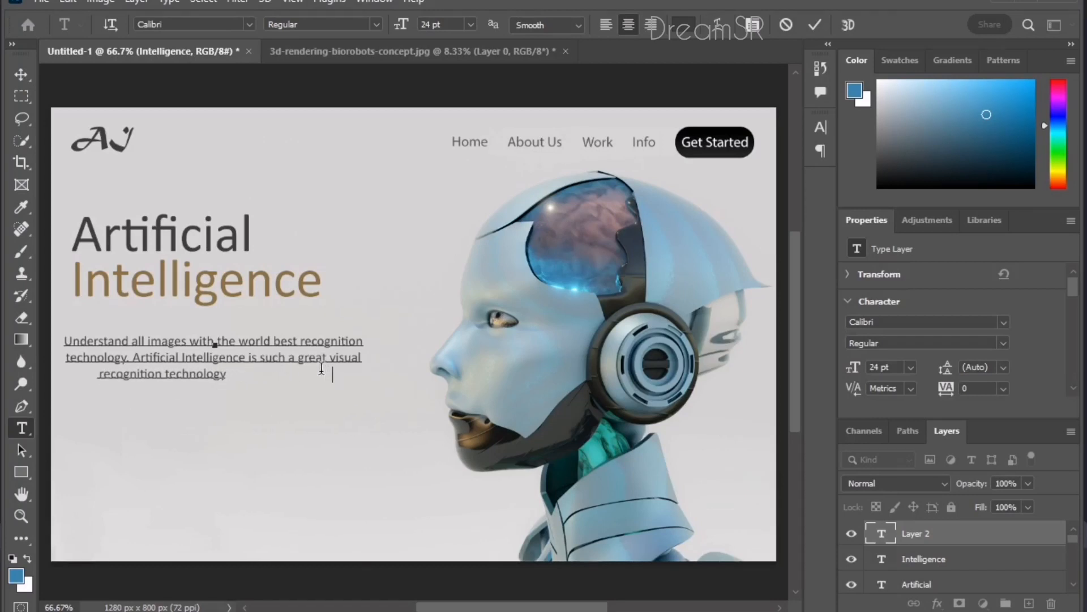
Line up the paragraph's last line with the lines above and align the paragraph's left edge with the headline.
key("Up")
key("Down")
key("ctrl+Return")
key("ctrl+t")
left_click_drag(160, 353, 166, 353)
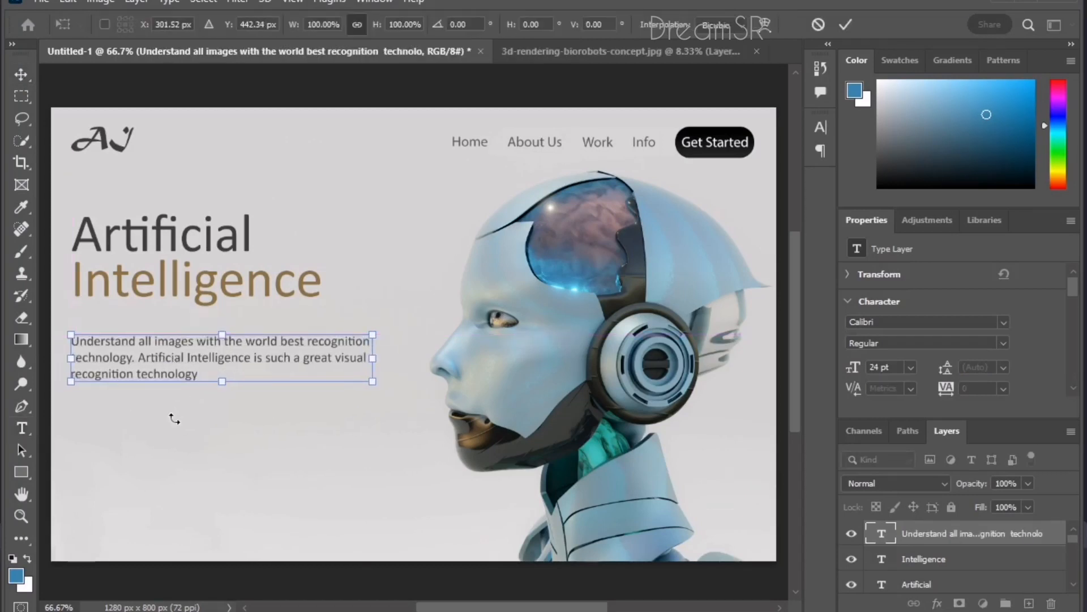
left_click(20, 75)
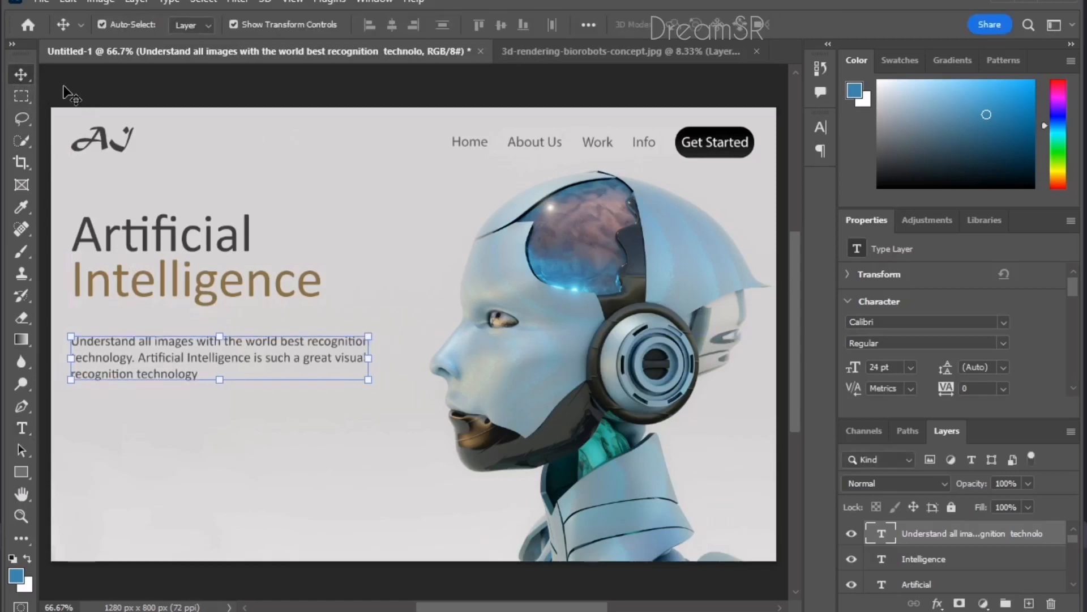
left_click(346, 390)
left_click(118, 360)
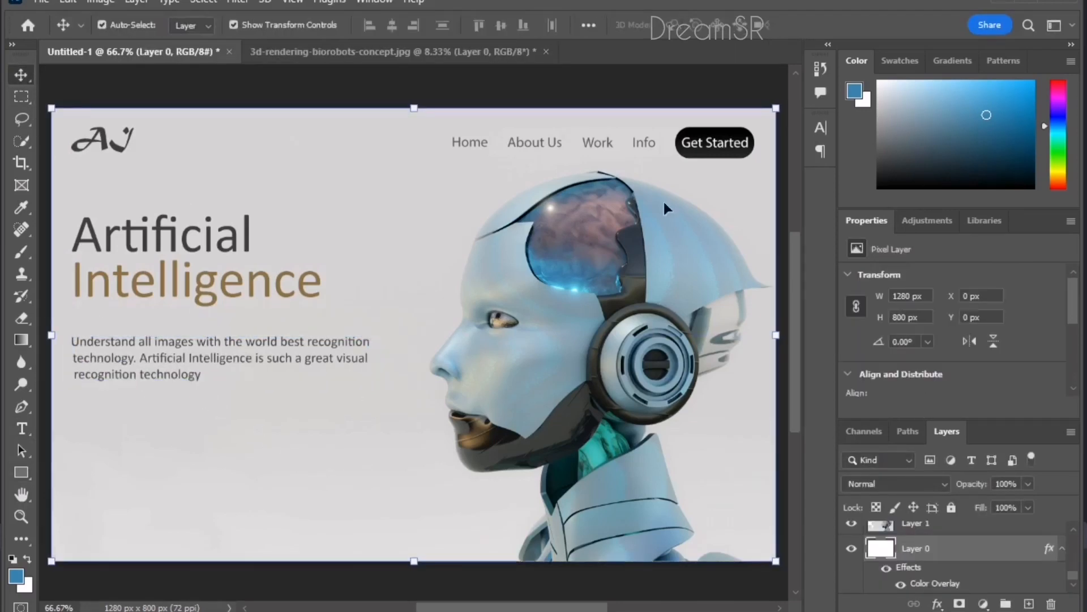
Duplicate the black Get Started button shape, enlarge it to about 185 by 60 px and place it below the paragraph, left-aligned with the text.
left_click_drag(709, 144, 170, 463)
left_click_drag(170, 445, 189, 444)
mouse_move(145, 437)
left_mouse_down()
mouse_move(125, 445)
mouse_move(224, 453)
mouse_move(147, 435)
left_mouse_up()
left_click(22, 429)
left_click(21, 75)
left_click(205, 455)
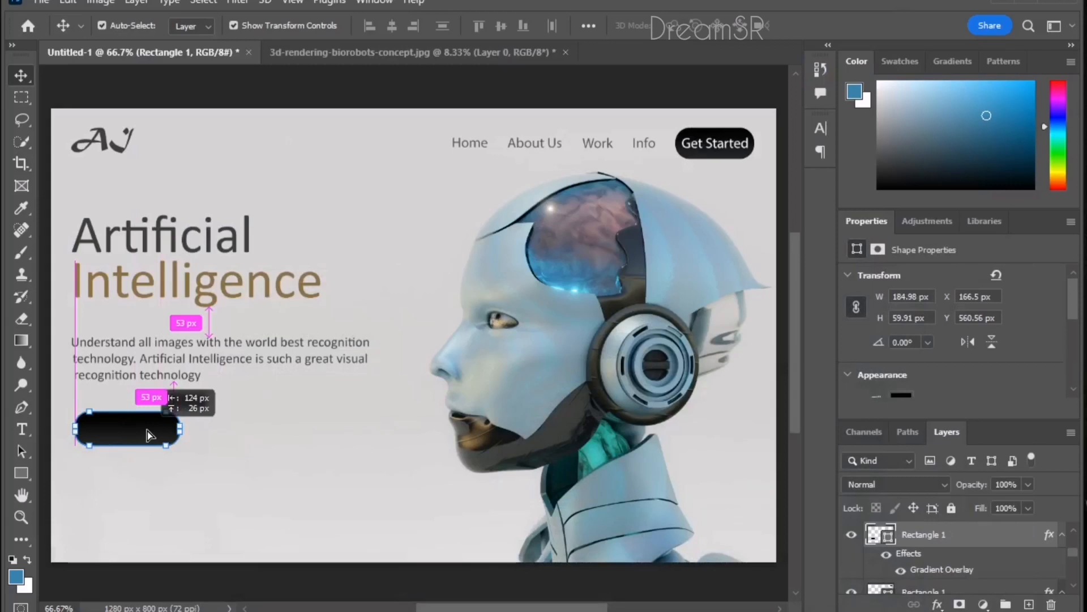
left_click_drag(147, 430, 132, 436)
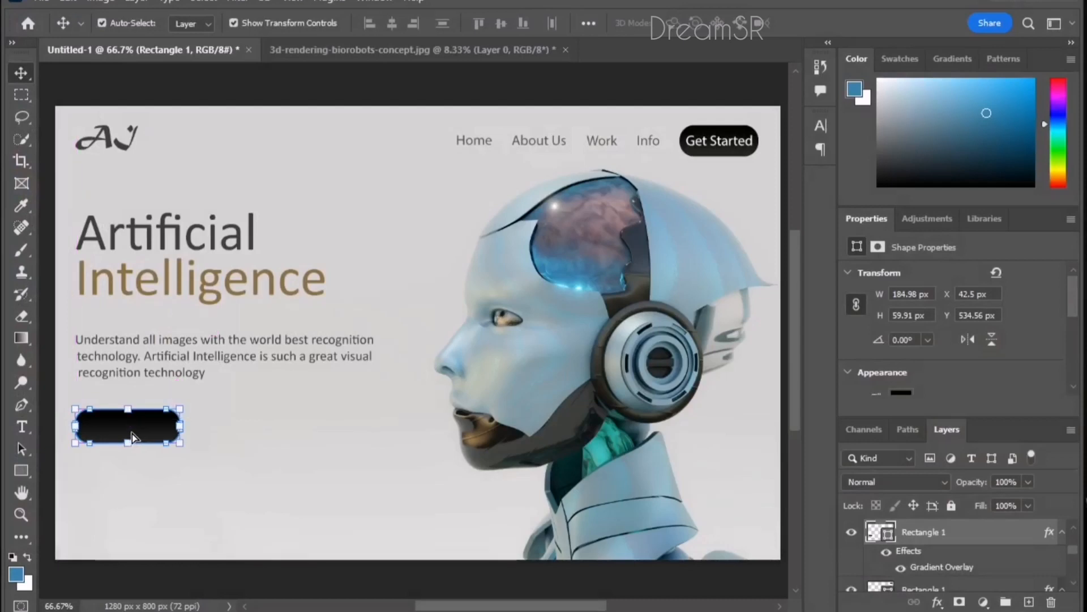
Add a white 25 pt Calibri text layer reading "Learn More" in the empty area beside the lower black button.
left_click(21, 426)
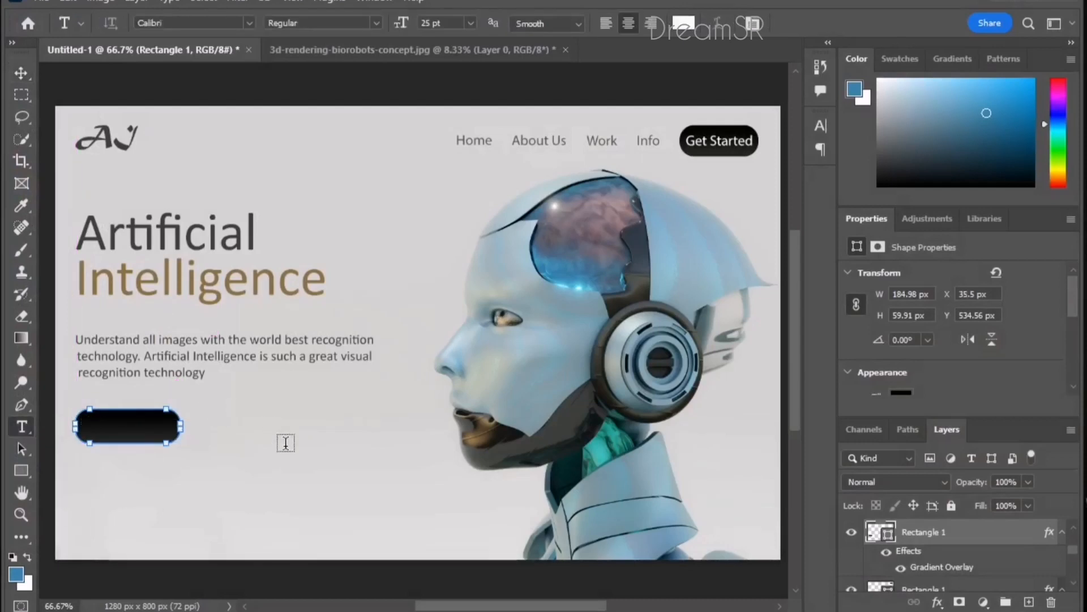
left_click(294, 443)
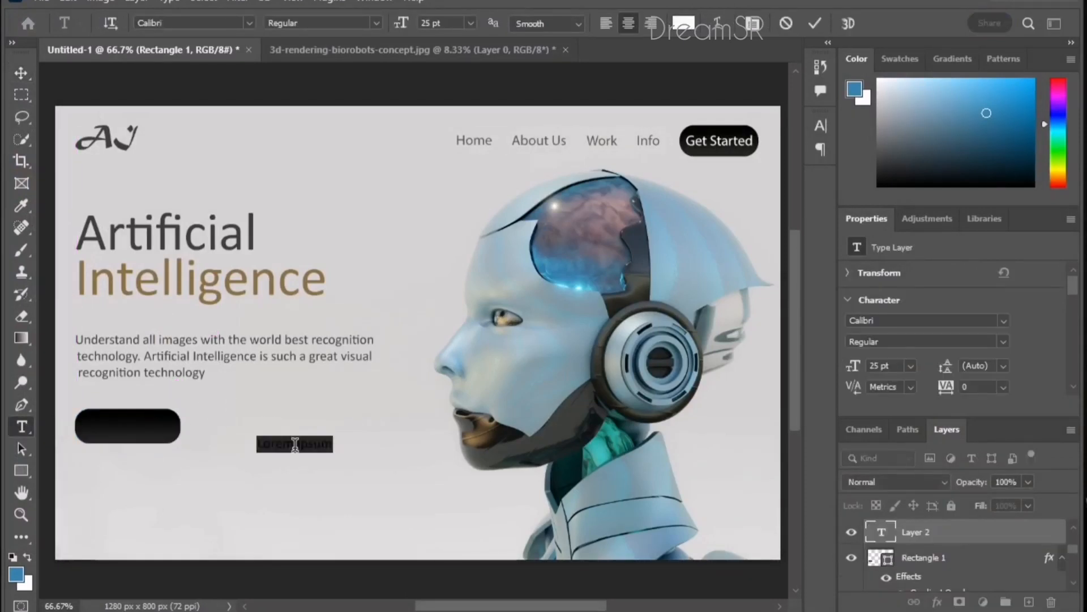
key("BackSpace")
type("Learn")
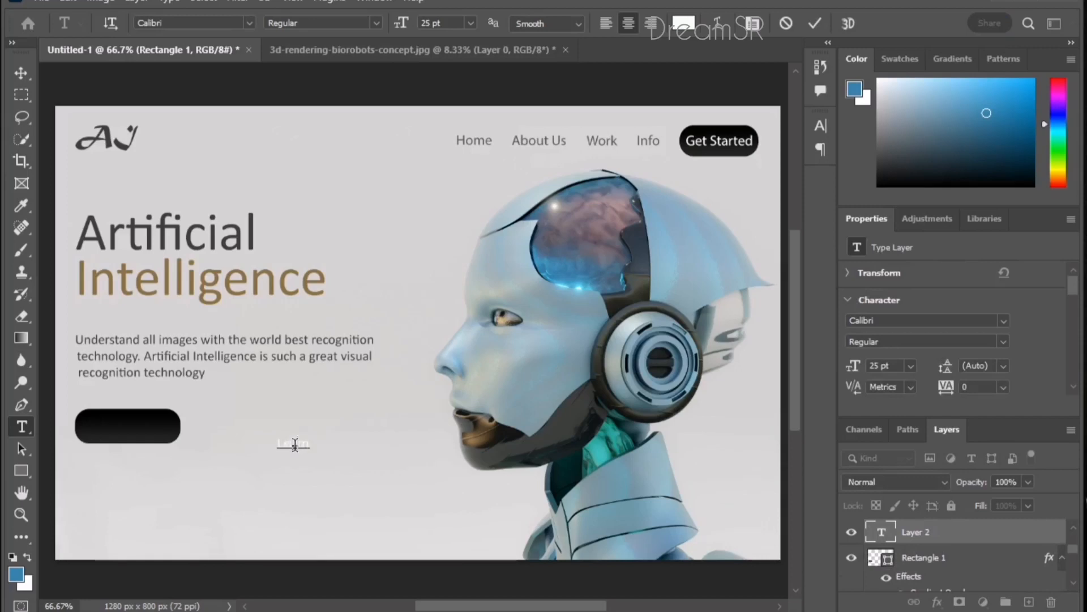
type(" More")
left_click(21, 72)
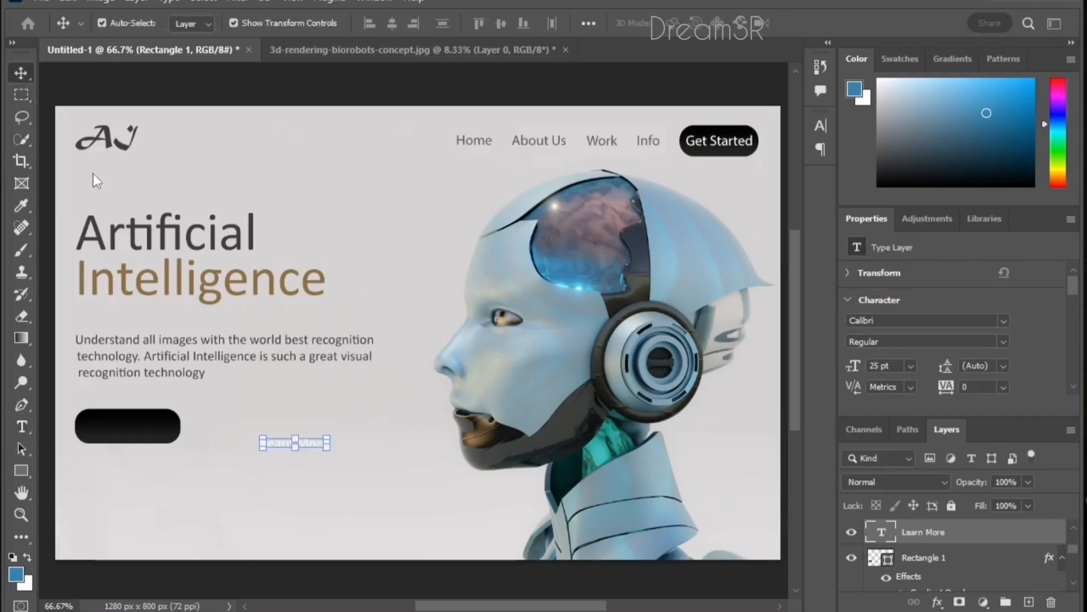
Move the "Learn More" text onto the centre of the black button below the paragraph and deselect all layers.
double_click(310, 439)
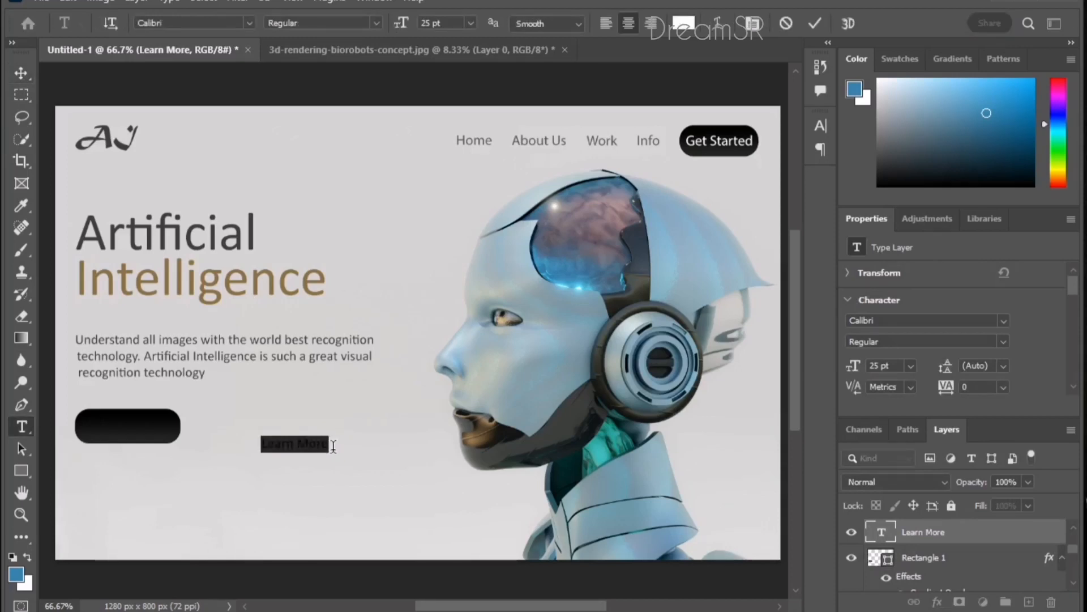
left_click(21, 72)
left_click_drag(301, 442, 137, 434)
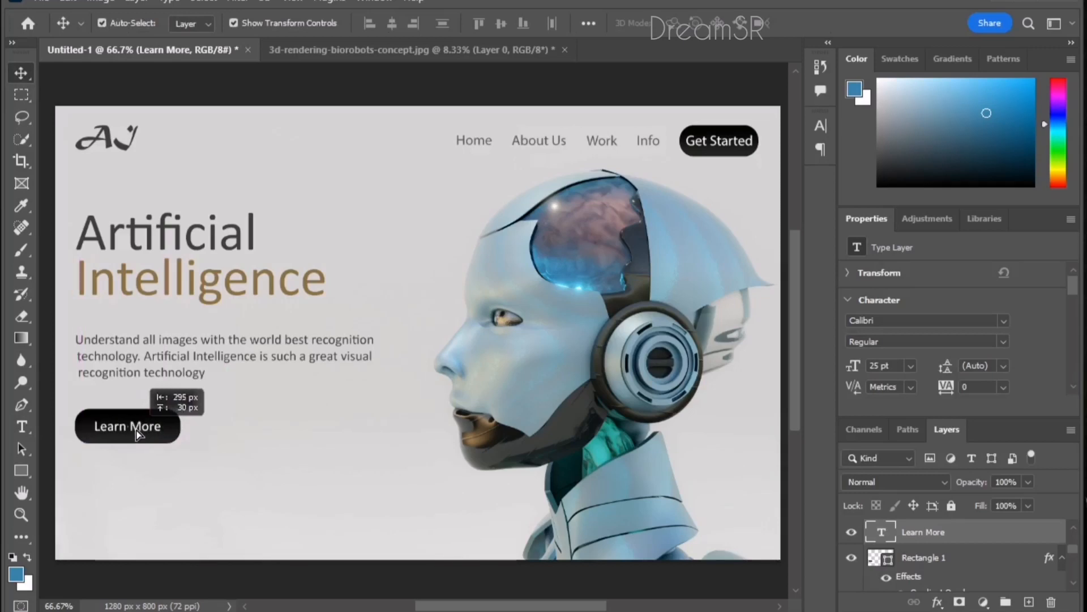
left_click(318, 442)
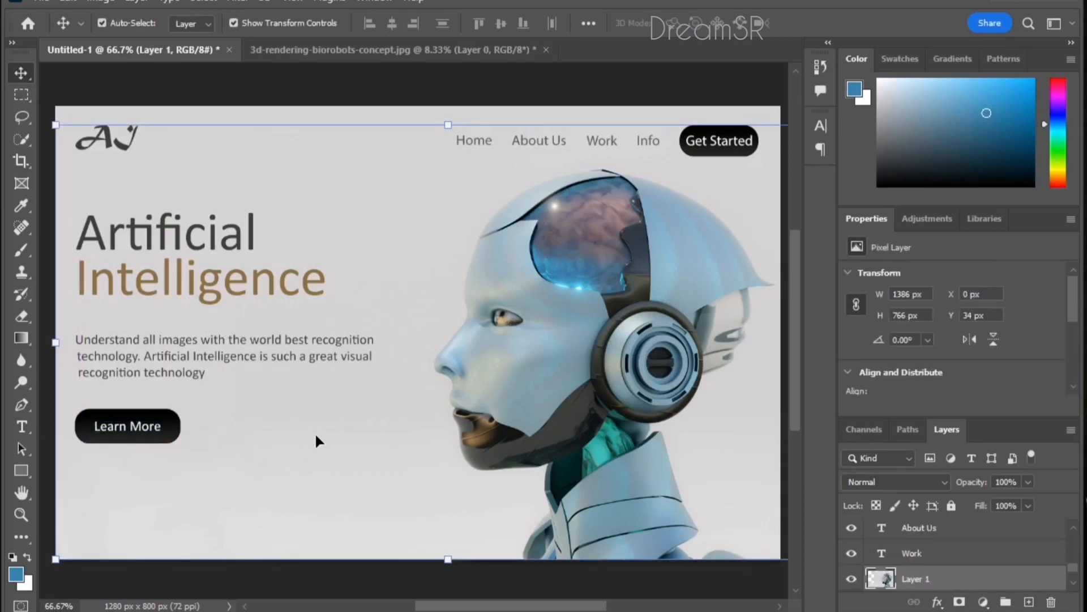
left_click(375, 83)
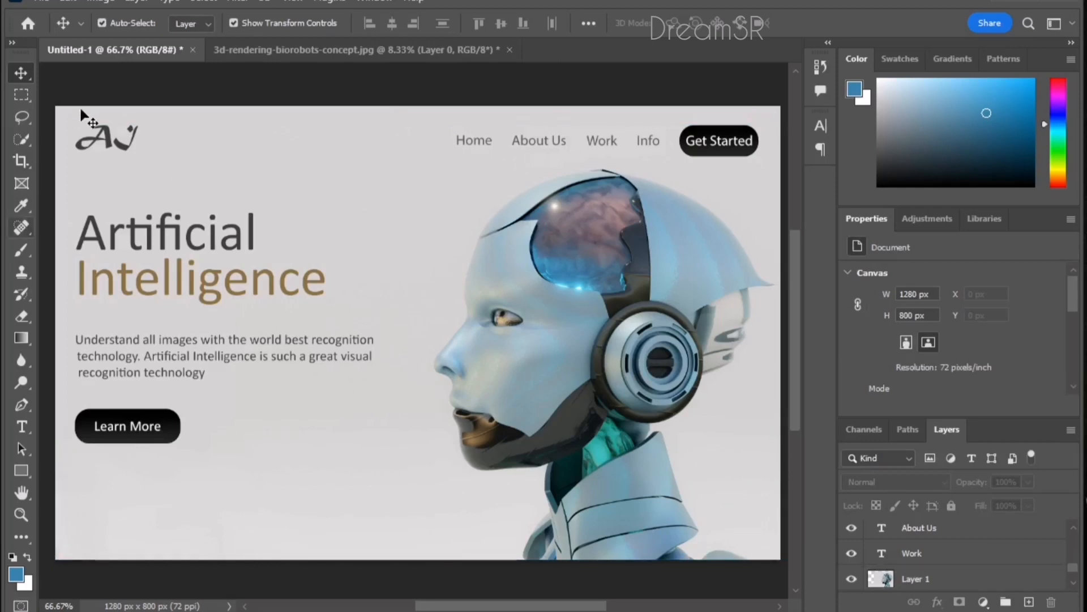
Apply a linear black Gradient Overlay at 62% opacity to the AI logo text, leaving Color Overlay off.
left_click(111, 142)
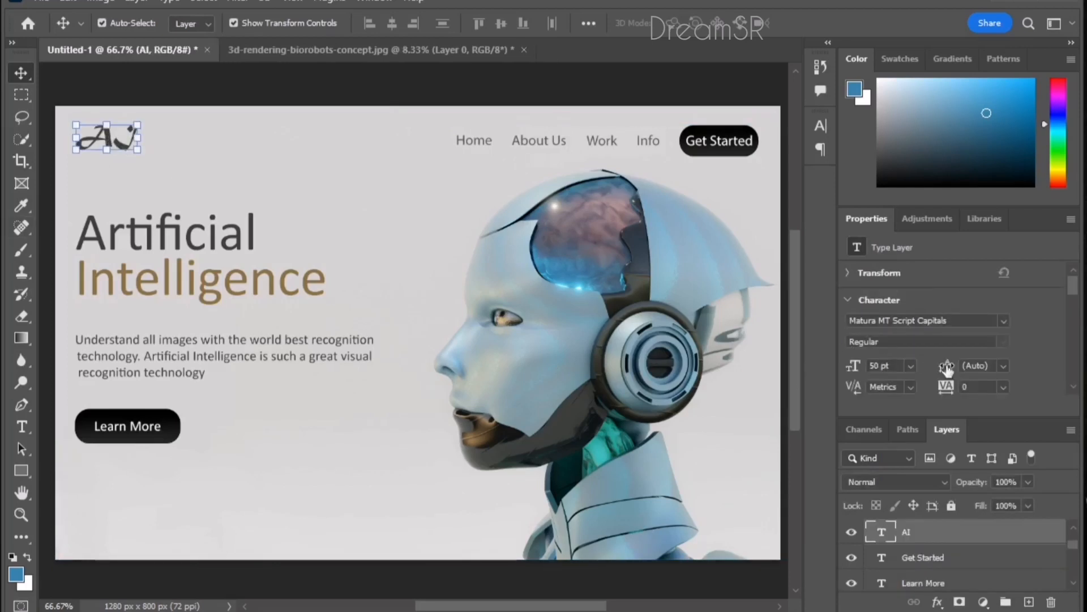
double_click(999, 539)
left_click(433, 397)
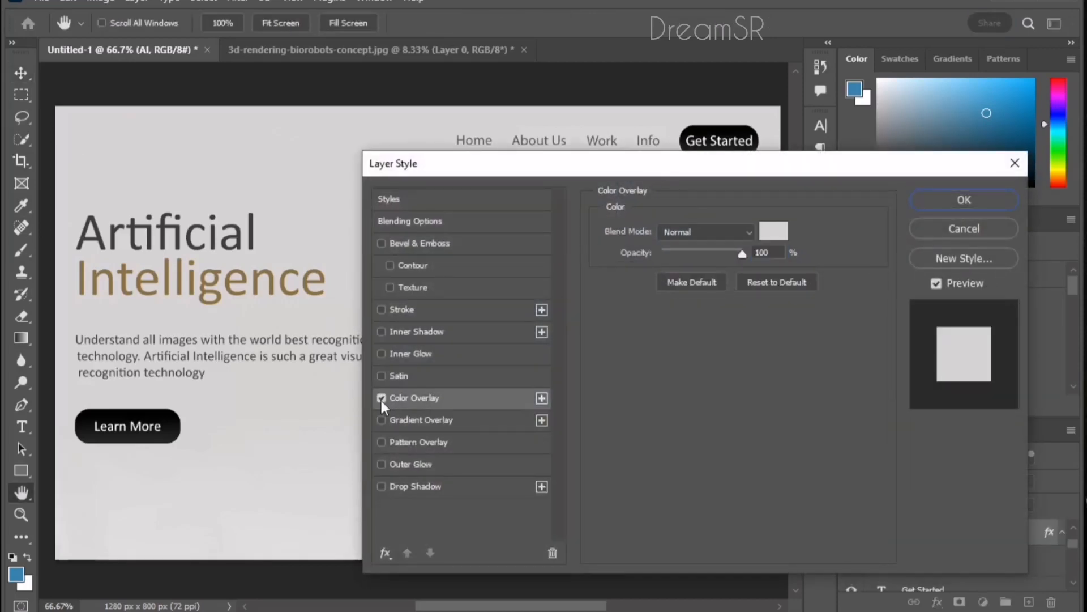
left_click(382, 398)
left_click(424, 418)
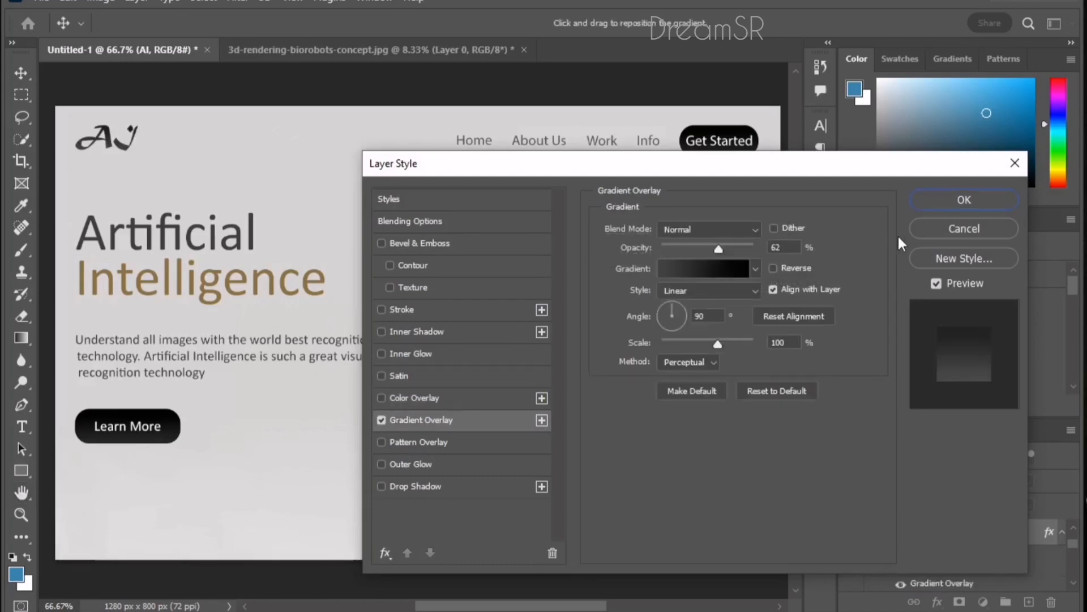
left_click(937, 198)
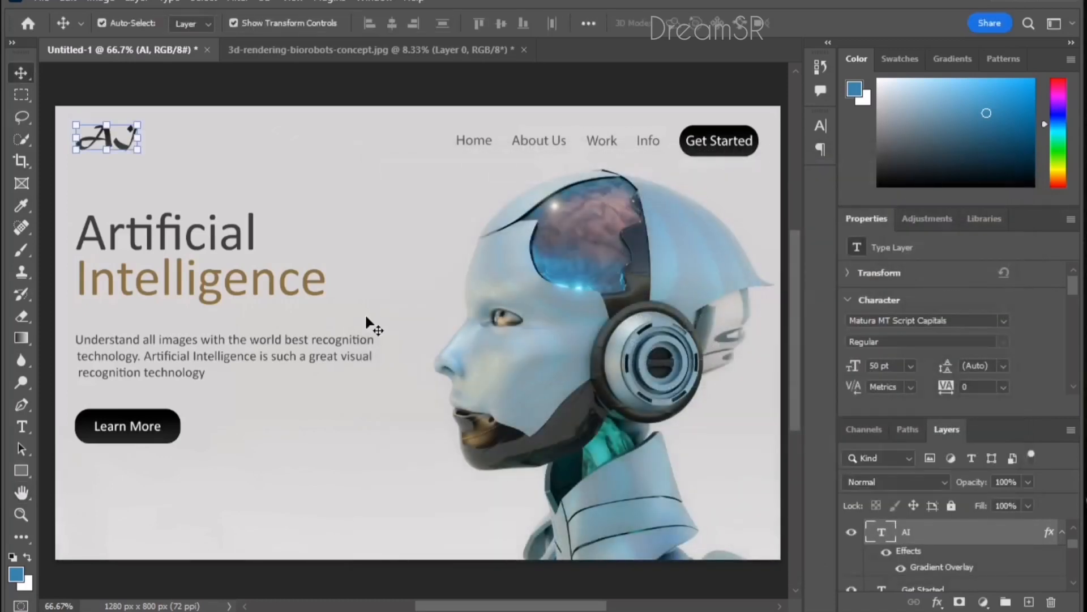
Apply the same linear black Gradient Overlay at 62% opacity to the "Artificial" headline text.
left_click(255, 236)
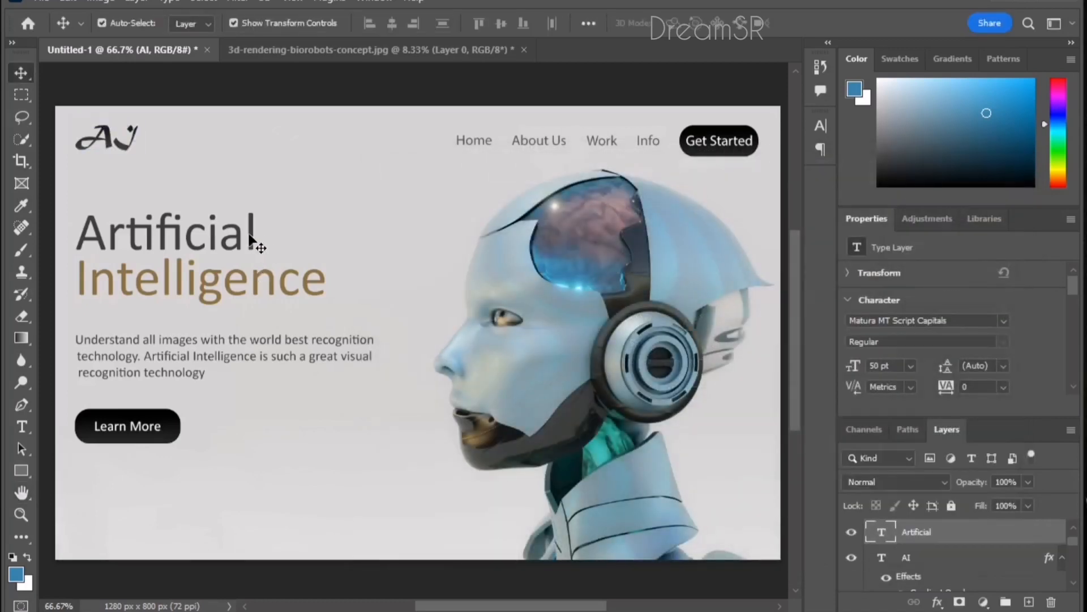
double_click(1013, 537)
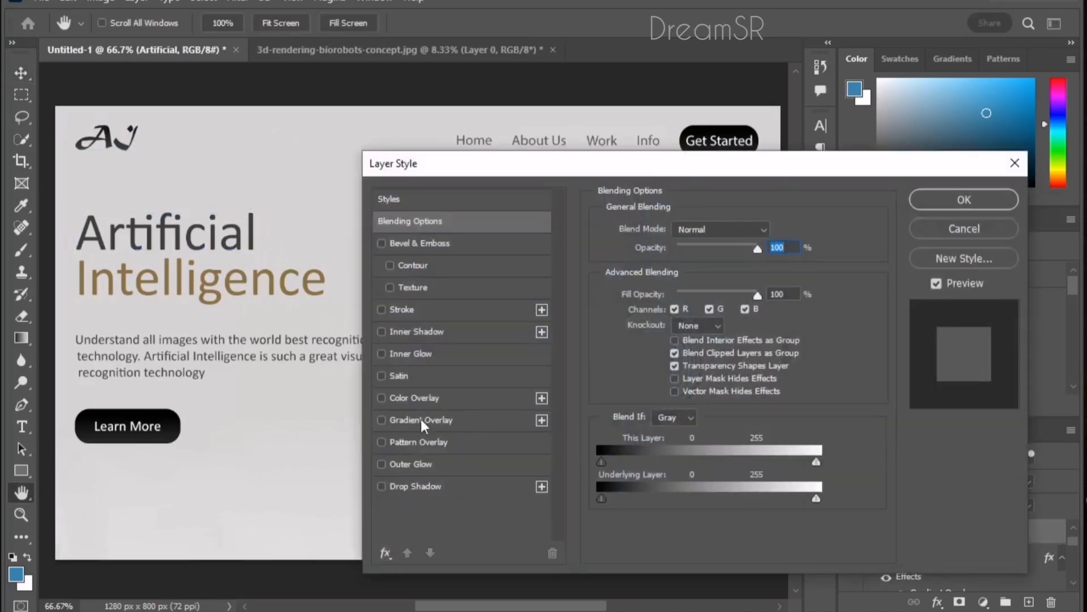
left_click(421, 419)
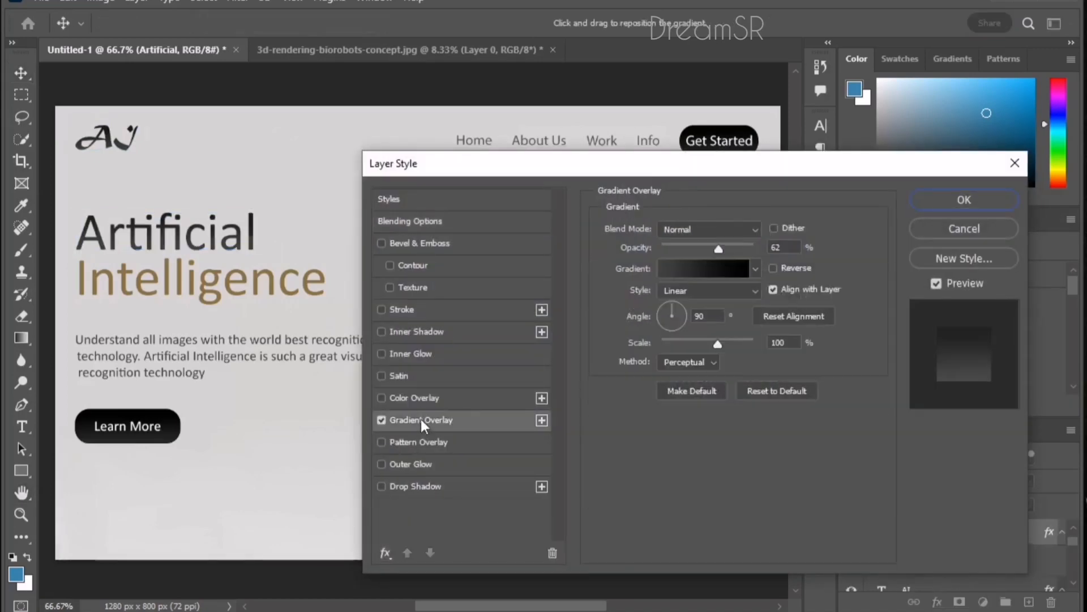
left_click(987, 202)
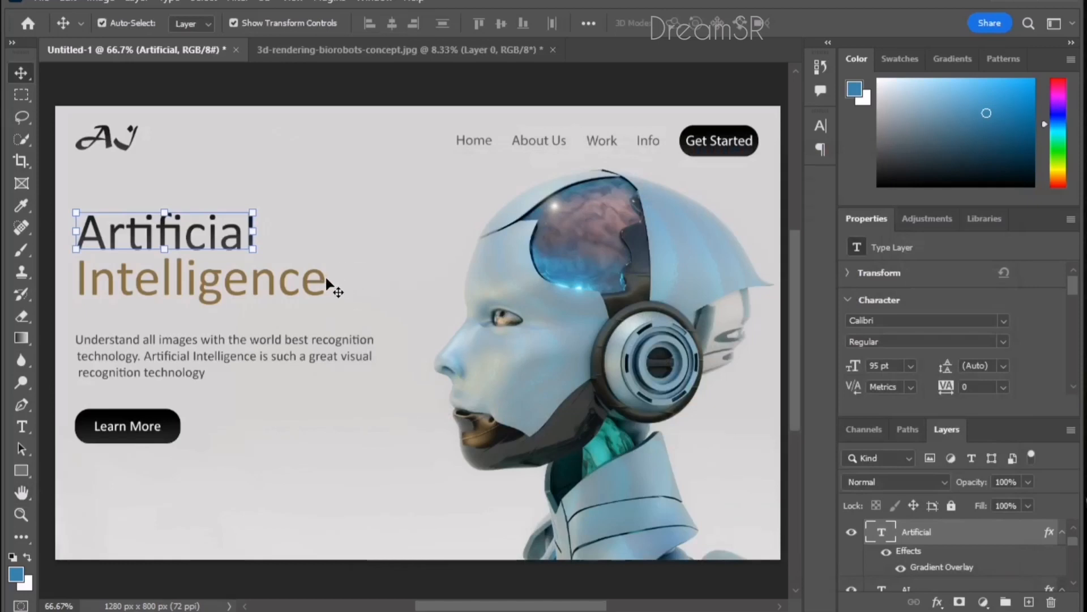
left_click(399, 222)
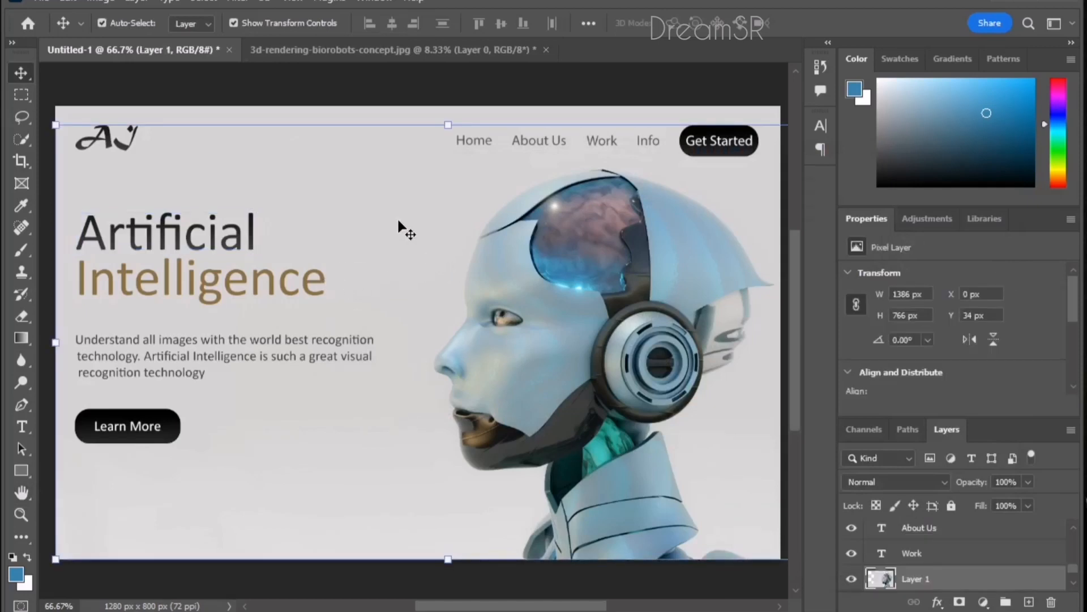
left_click(421, 82)
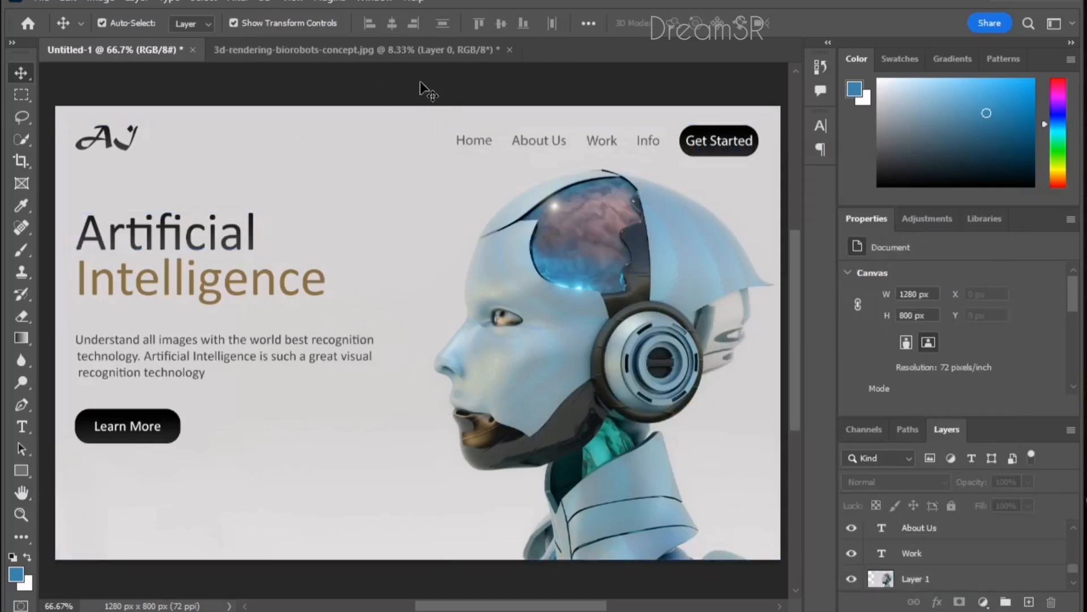
Apply a Gradient Overlay with a bright blue preset at 62% opacity to the "Intelligence" headline text.
left_click(271, 281)
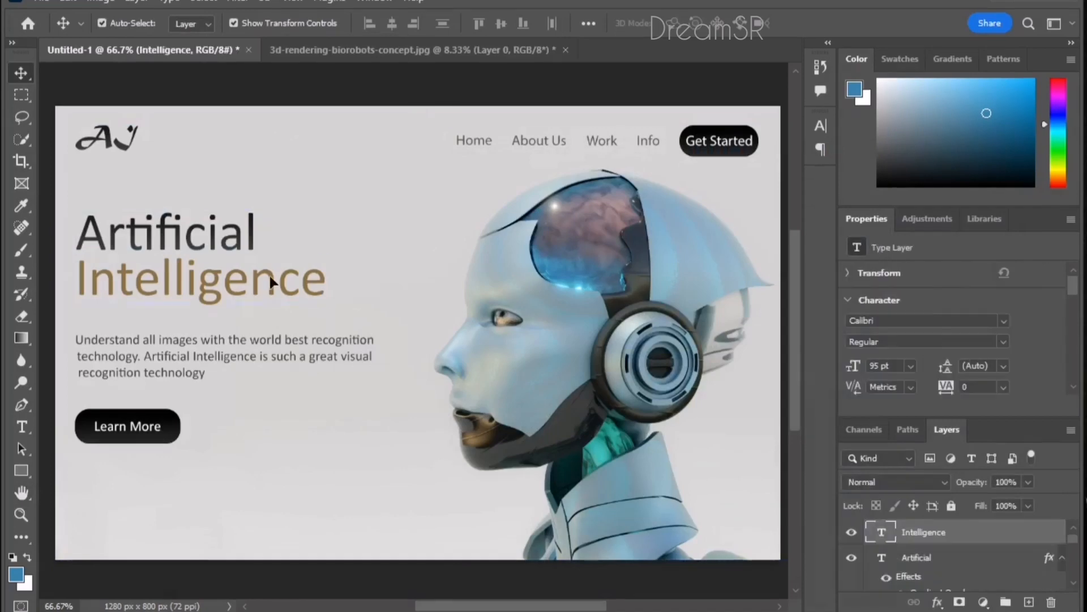
double_click(1023, 534)
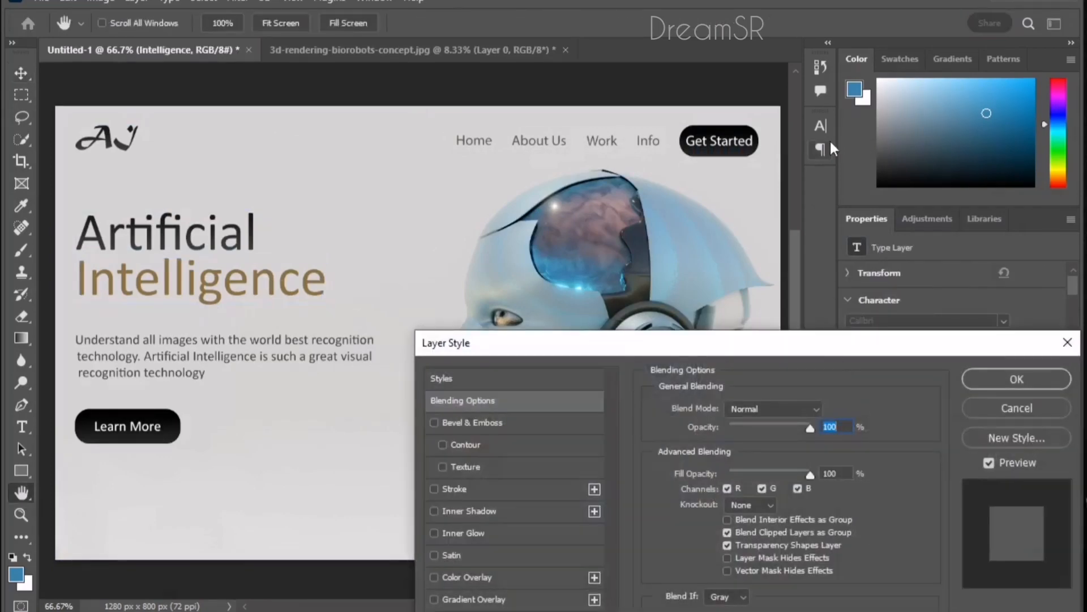
left_click_drag(765, 344, 761, 105)
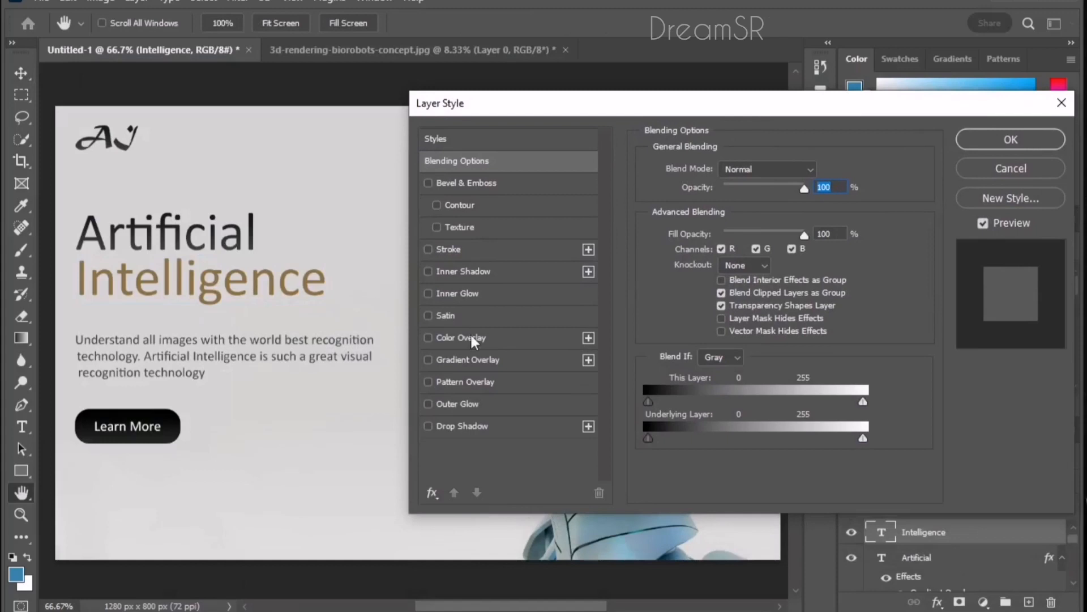
left_click(459, 360)
left_click(802, 208)
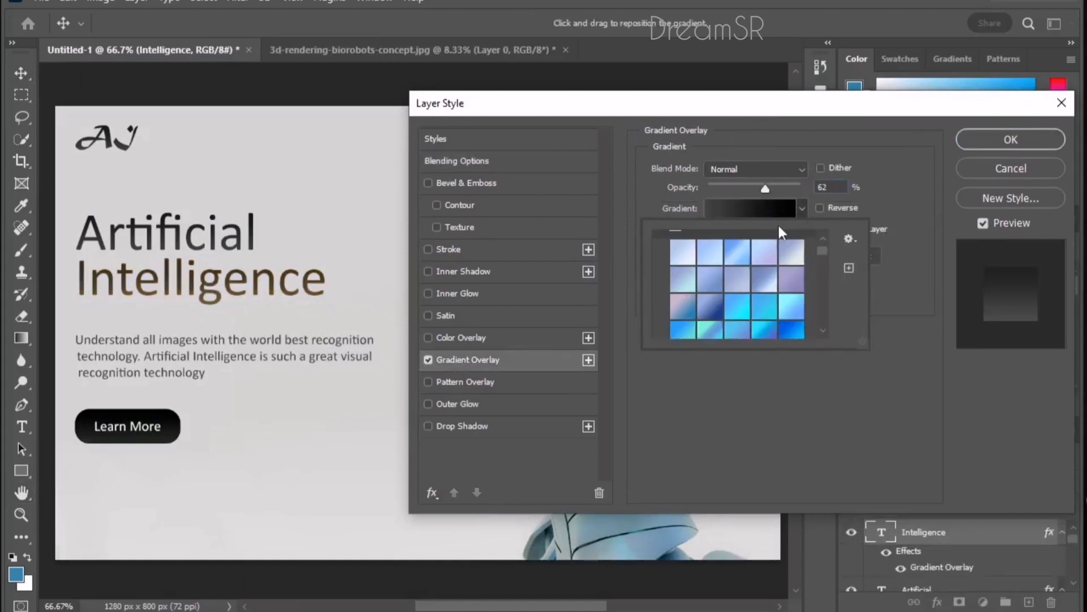
scroll(771, 283, "up", 2)
scroll(771, 291, "down", 2)
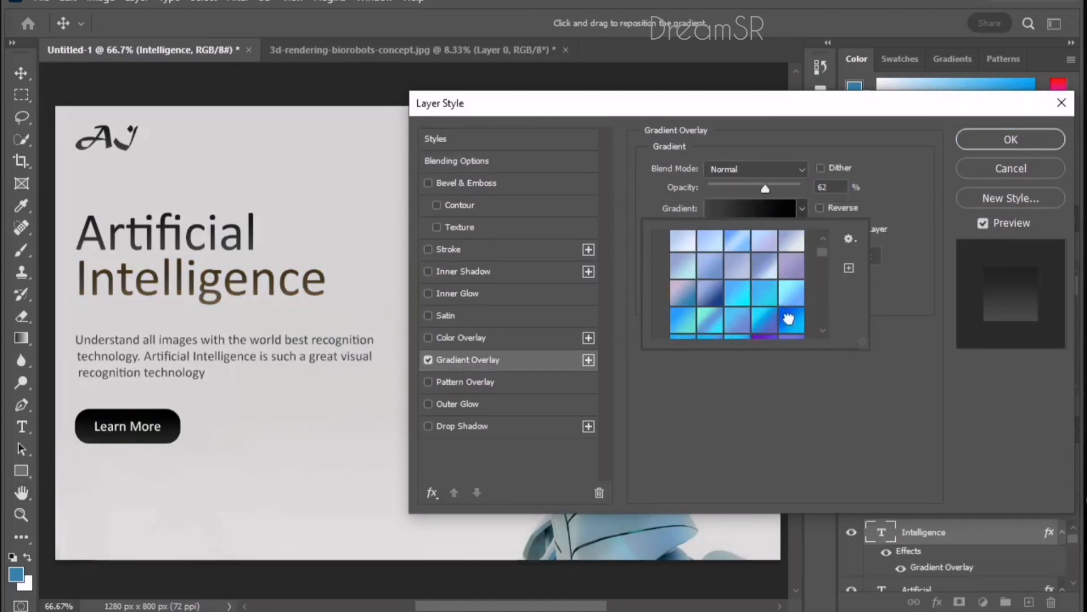
left_click(790, 320)
left_click(992, 141)
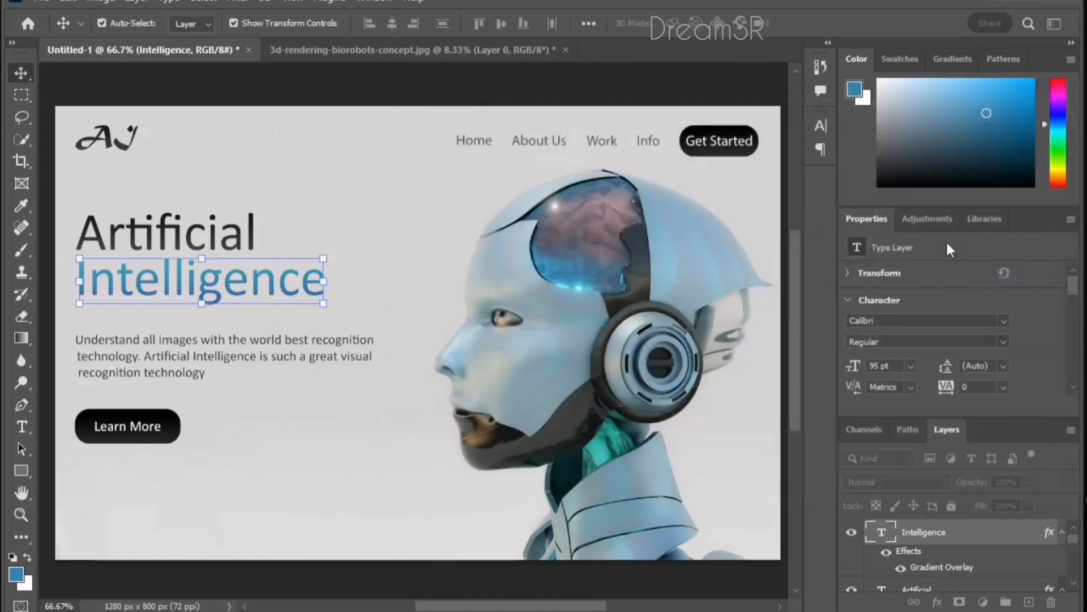